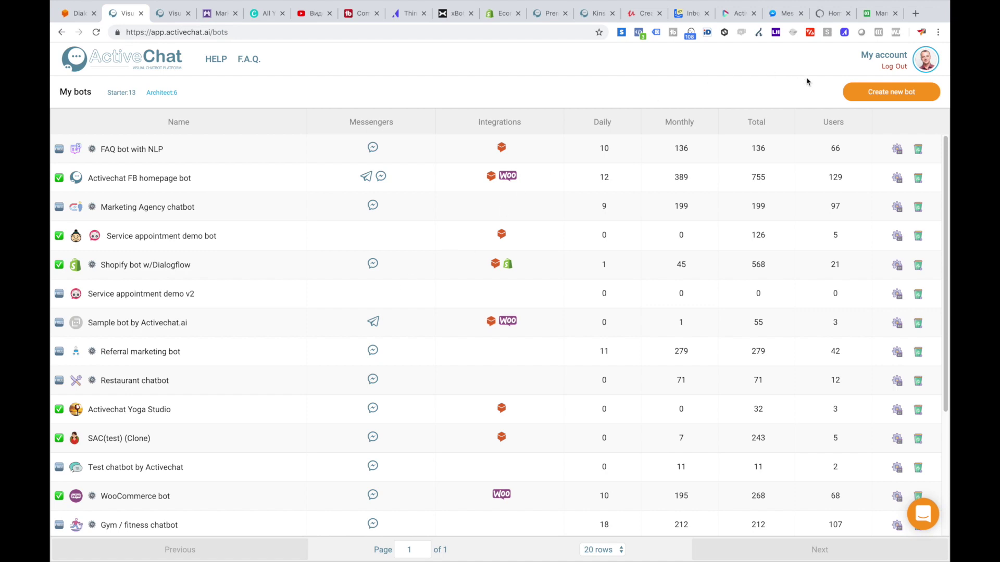
Step: Start a new bot from templates filtered to Tools and view the Lead generation bot description
click(881, 98)
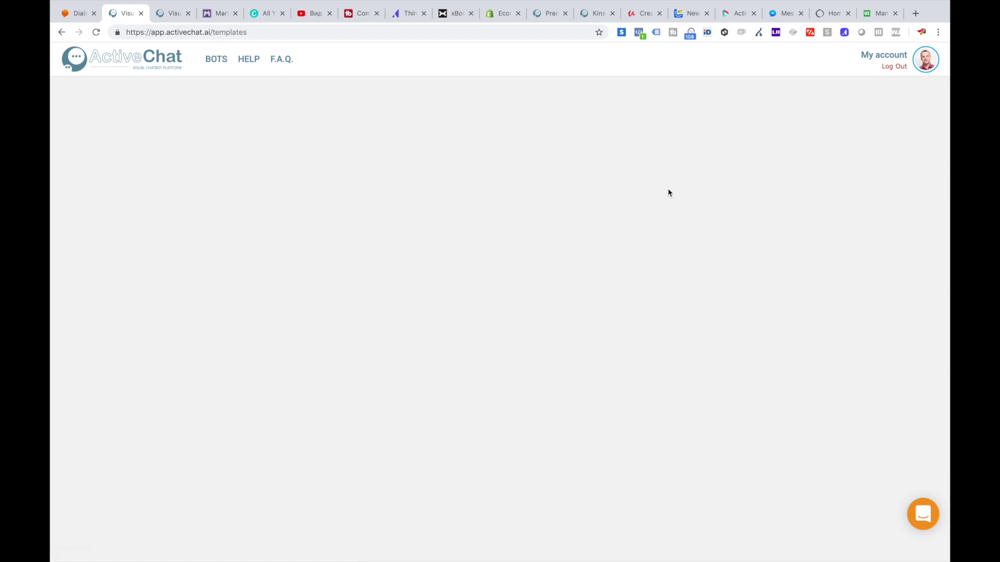
click(644, 103)
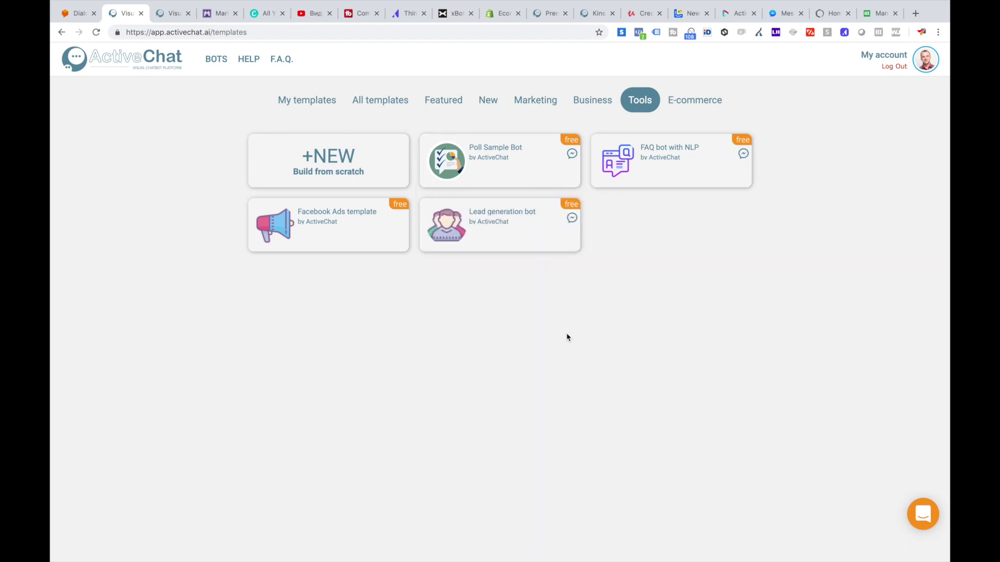
mouse_move(505, 217)
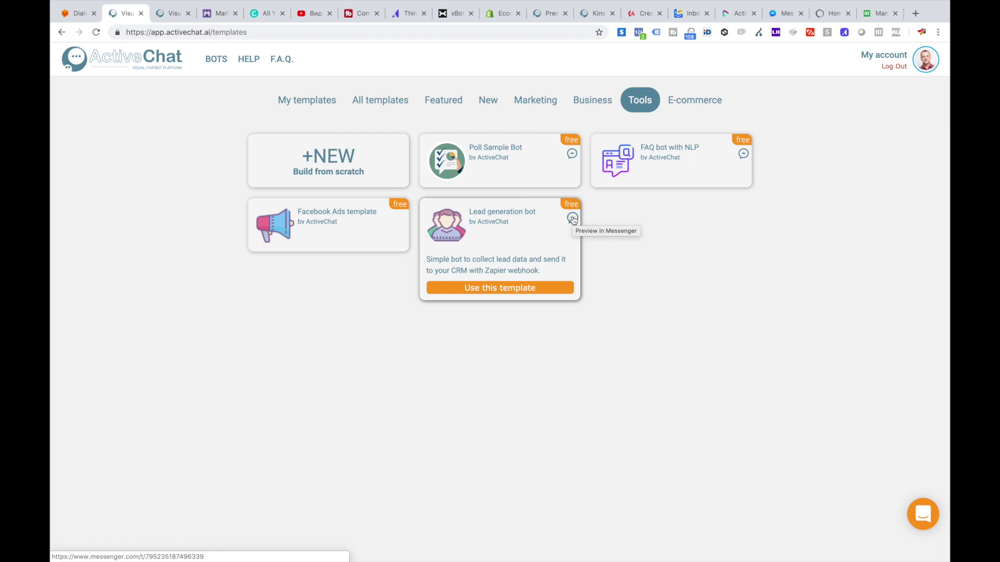
Step: Preview the Lead generation bot template in Messenger, then return to its ActiveChat start flow
click(573, 219)
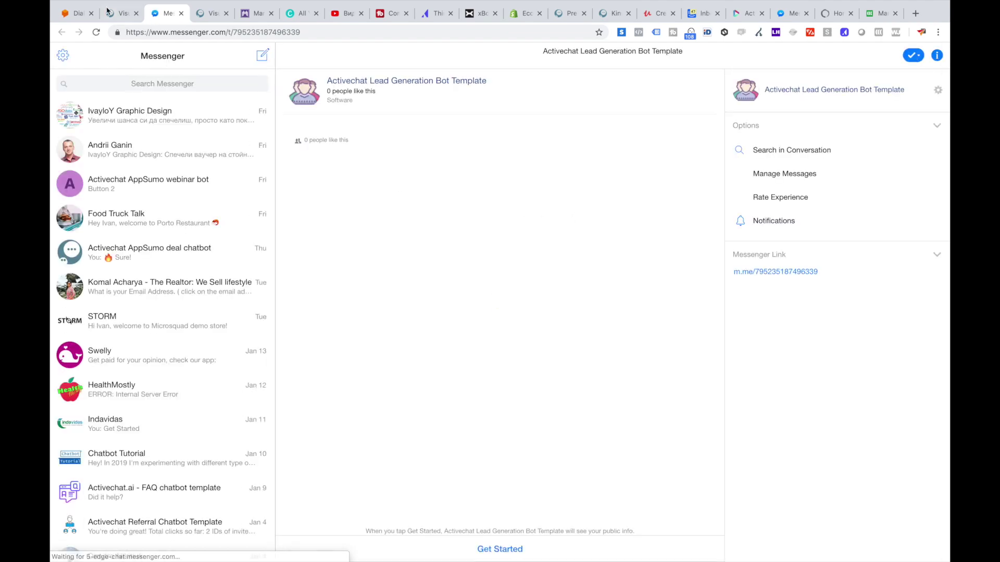
key(ctrl+shift+Tab)
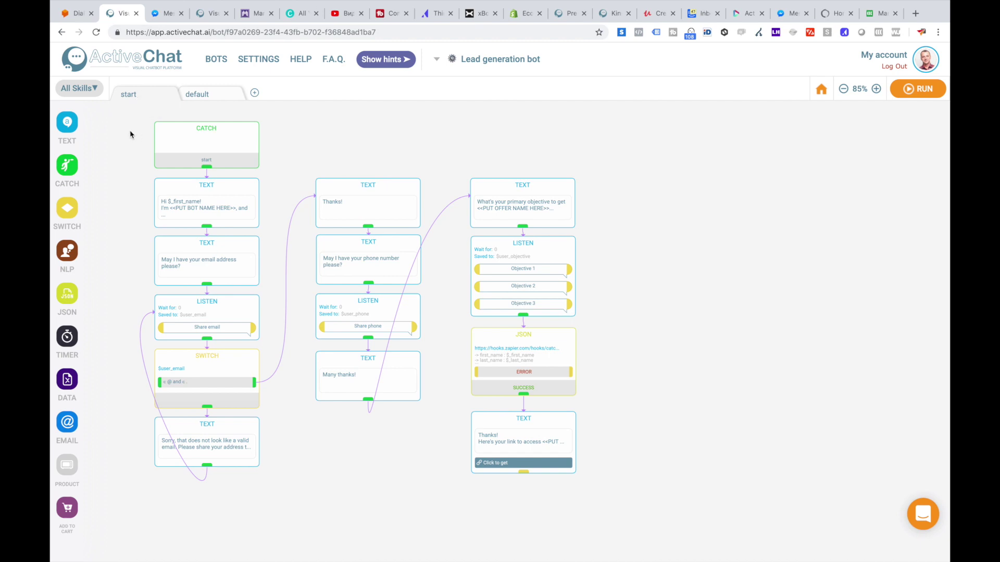
click(199, 97)
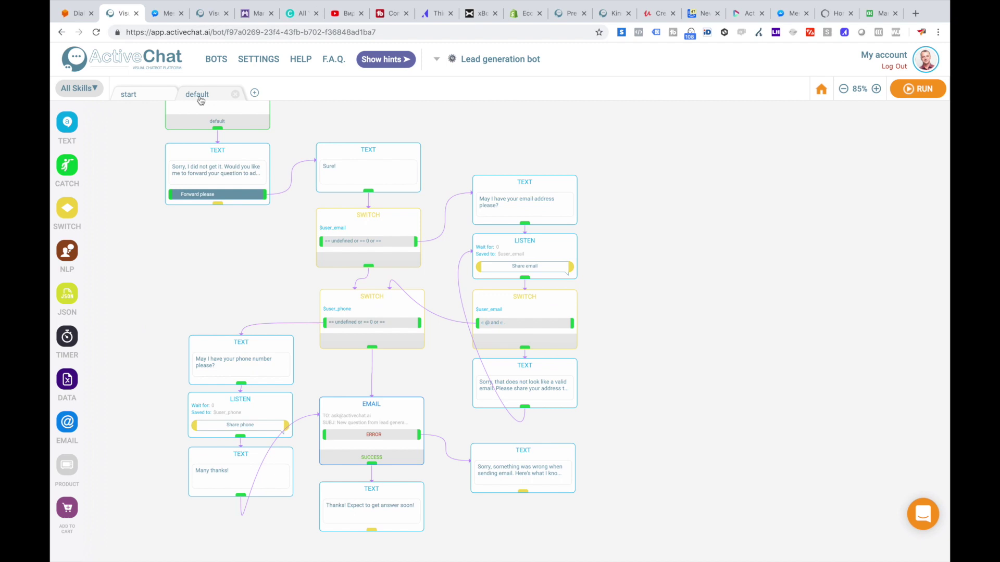
drag(133, 141, 133, 195)
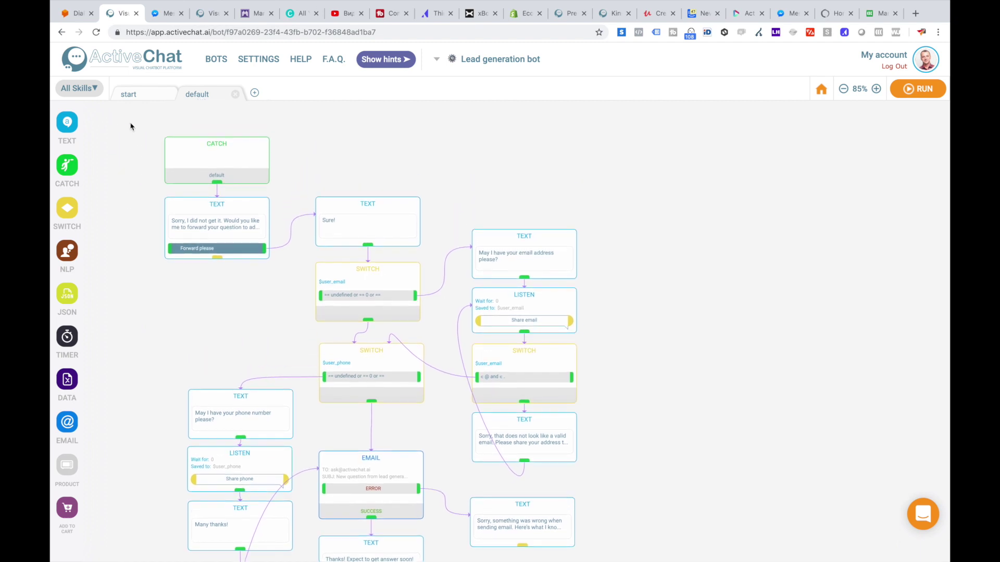
click(137, 99)
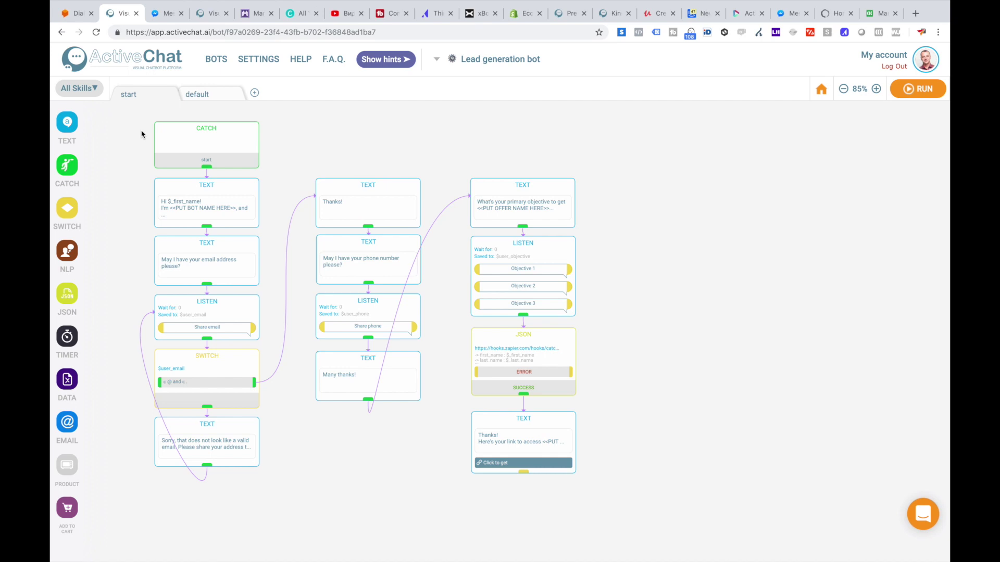
Step: Start the Messenger test chat, answer 'test' to the email question, then type a valid email address
click(167, 15)
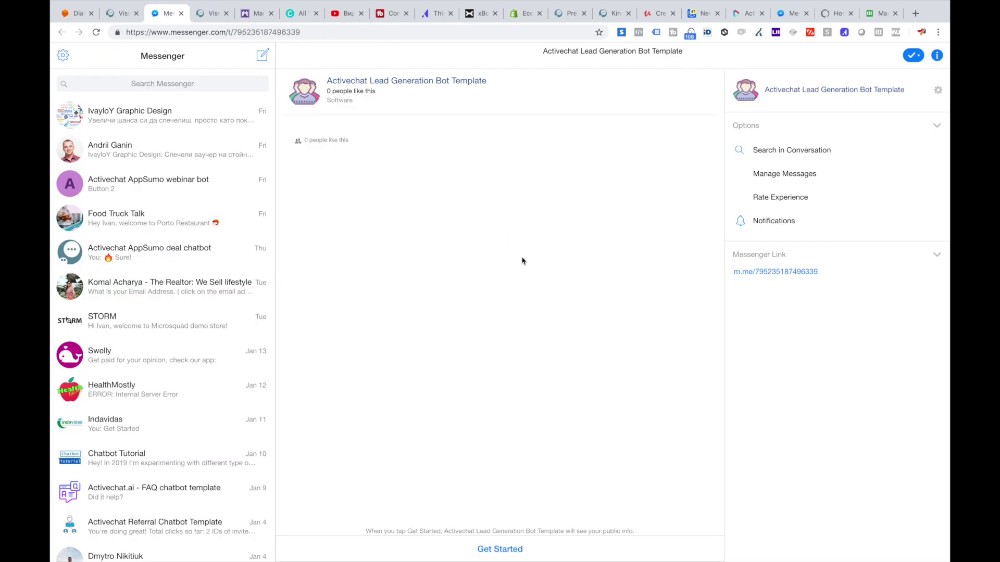
click(501, 549)
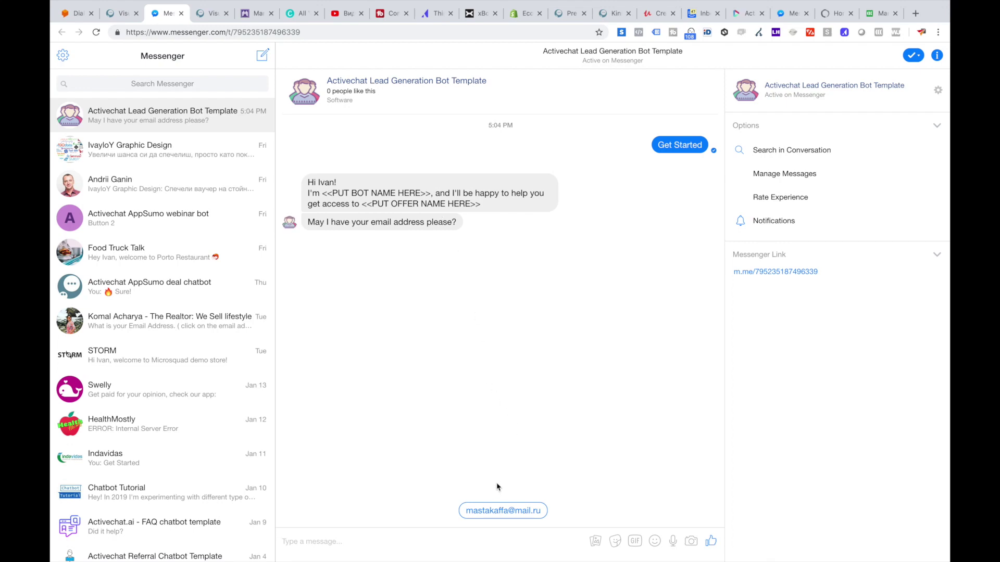
click(379, 544)
text(test)
key(Return)
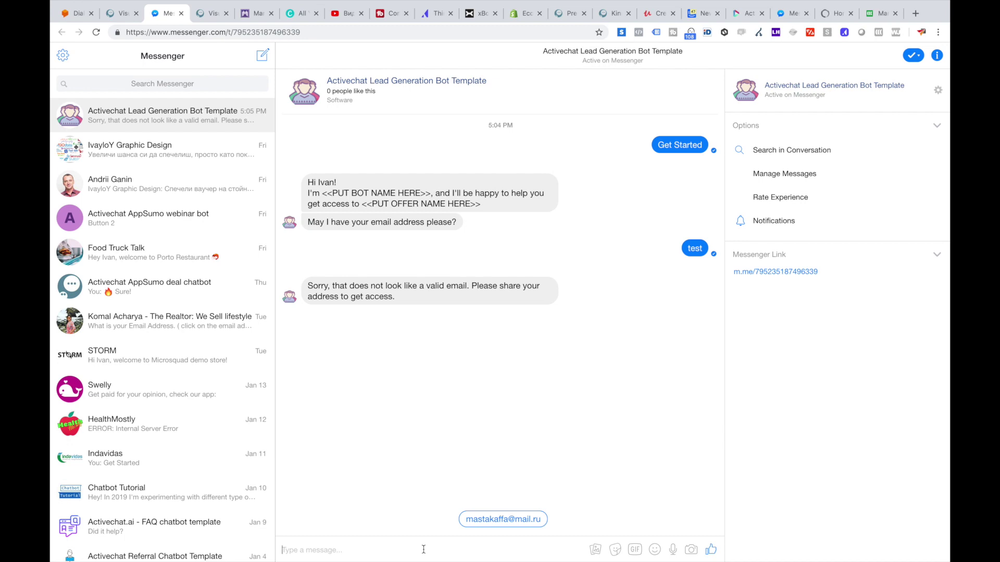
Step: Send the email, share the suggested phone number, and pick Objective 1 to finish the chat
key(Return)
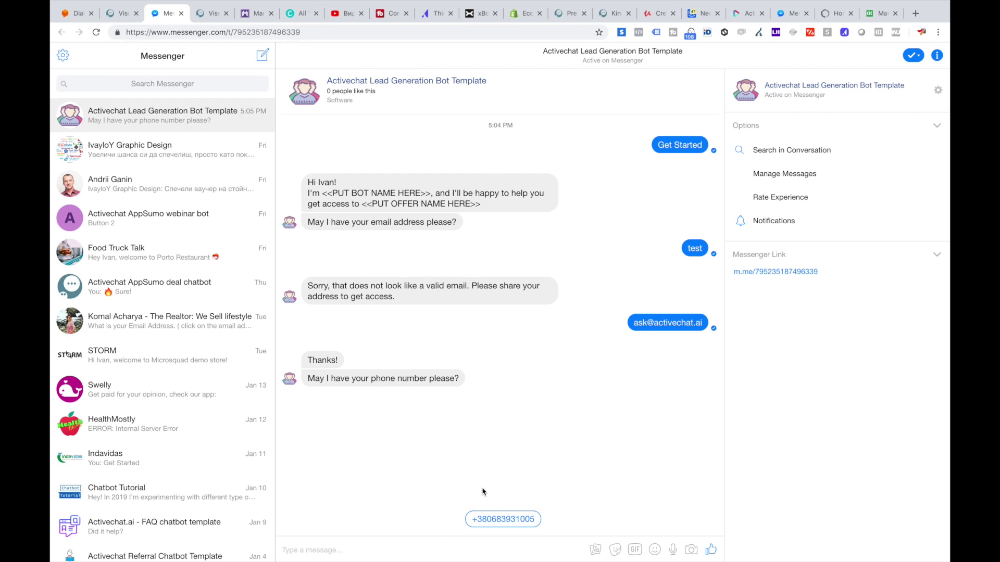
click(499, 520)
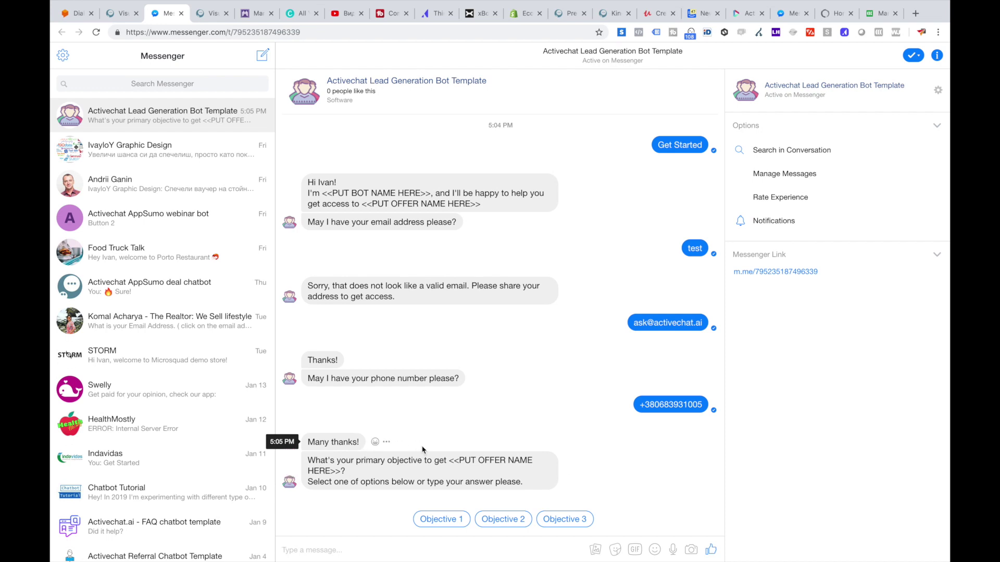
click(439, 522)
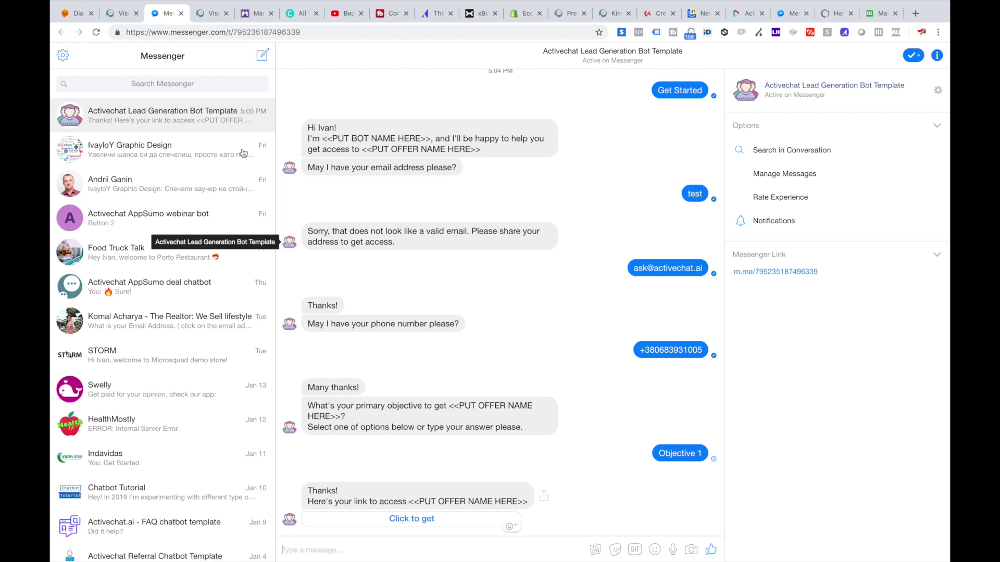
Step: Back in ActiveChat, inspect the greeting, email question and email capture blocks
click(125, 15)
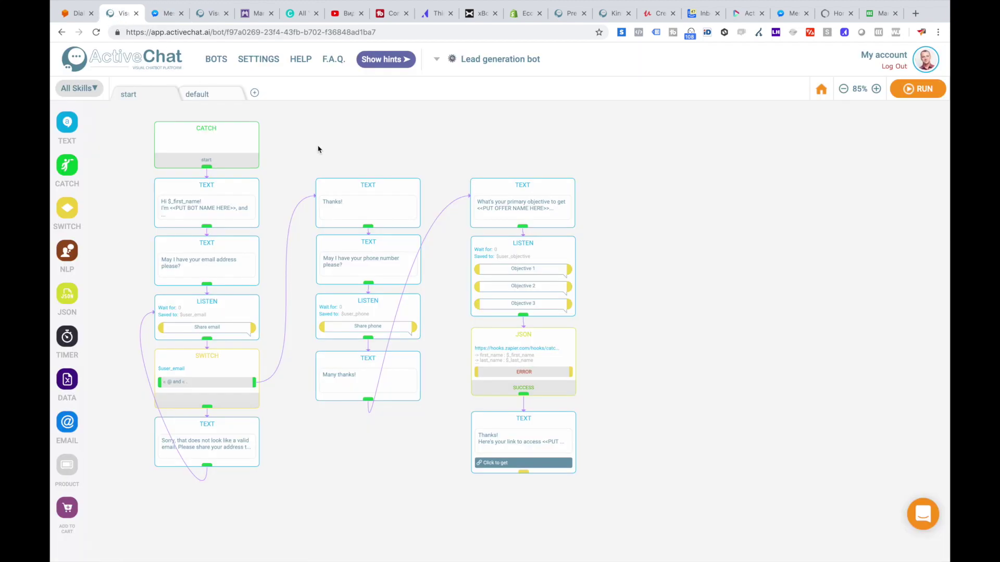
drag(321, 140, 328, 153)
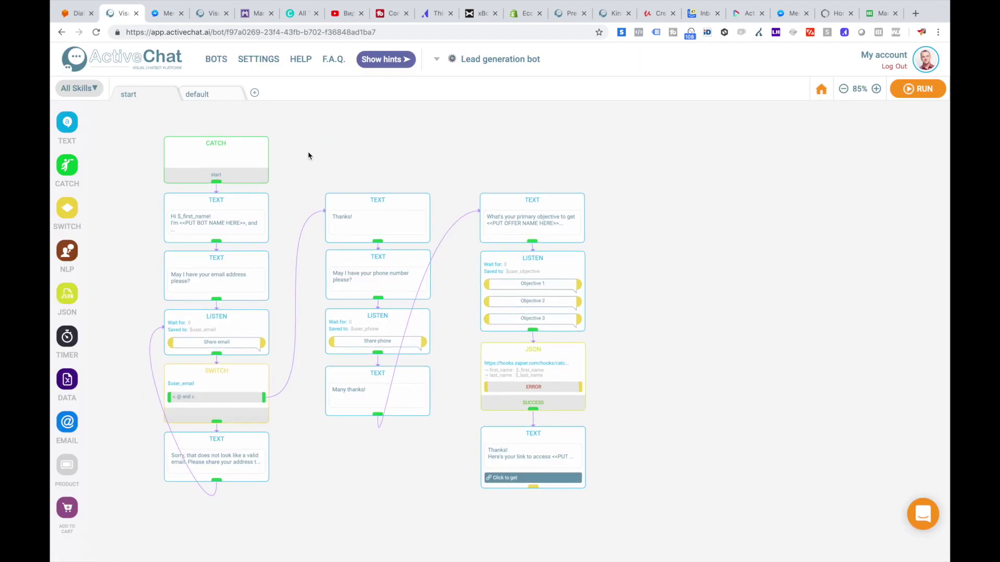
scroll(224, 179, up, 3)
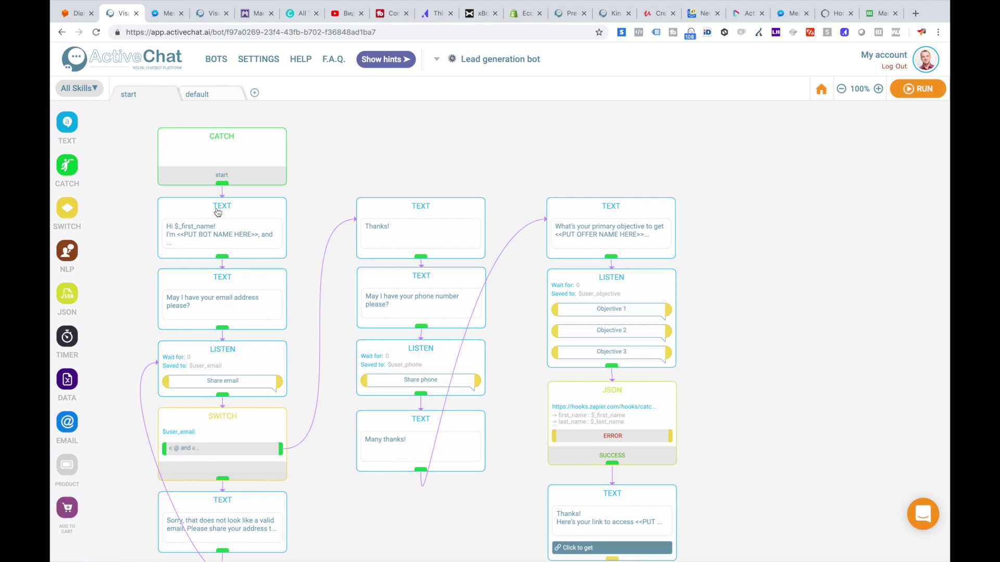
click(219, 211)
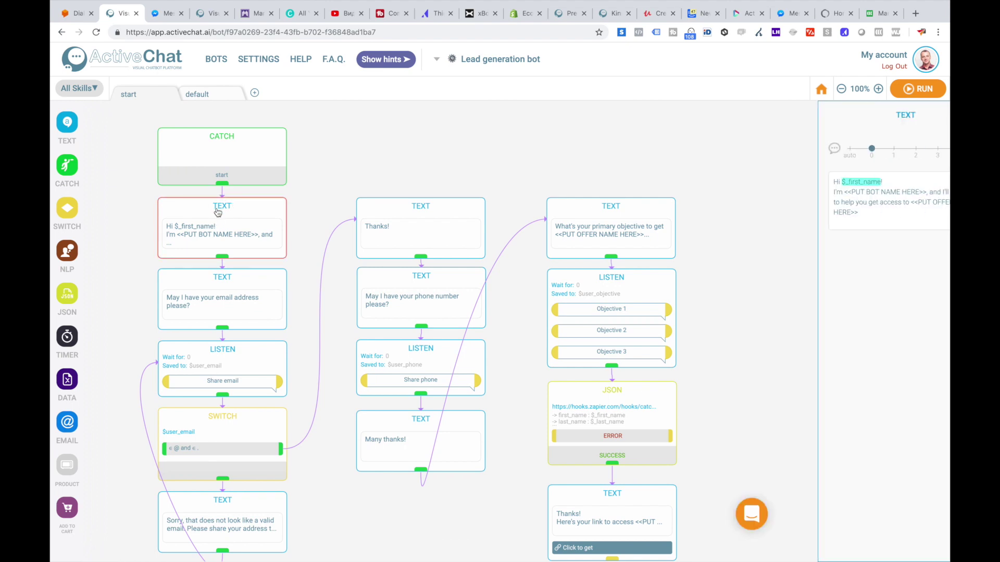
click(216, 285)
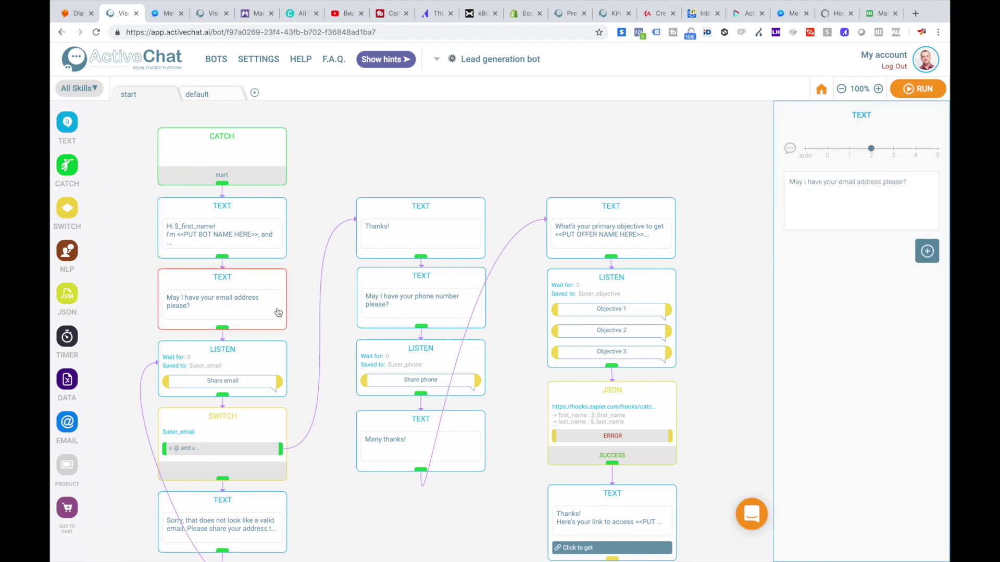
click(202, 350)
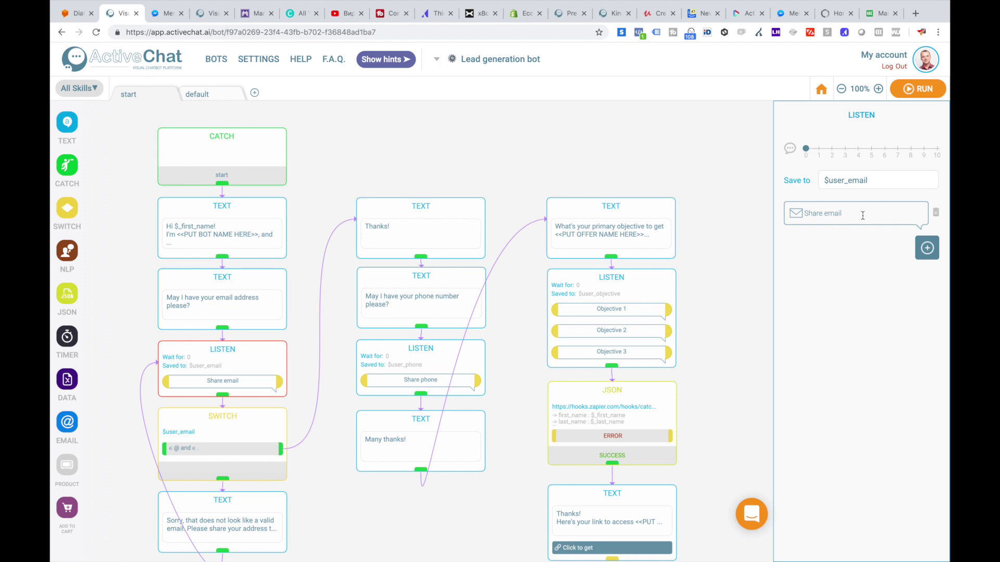
Step: Inspect the email validation SWITCH and its 'Sorry, that does not look like a valid email' reply
mouse_move(926, 250)
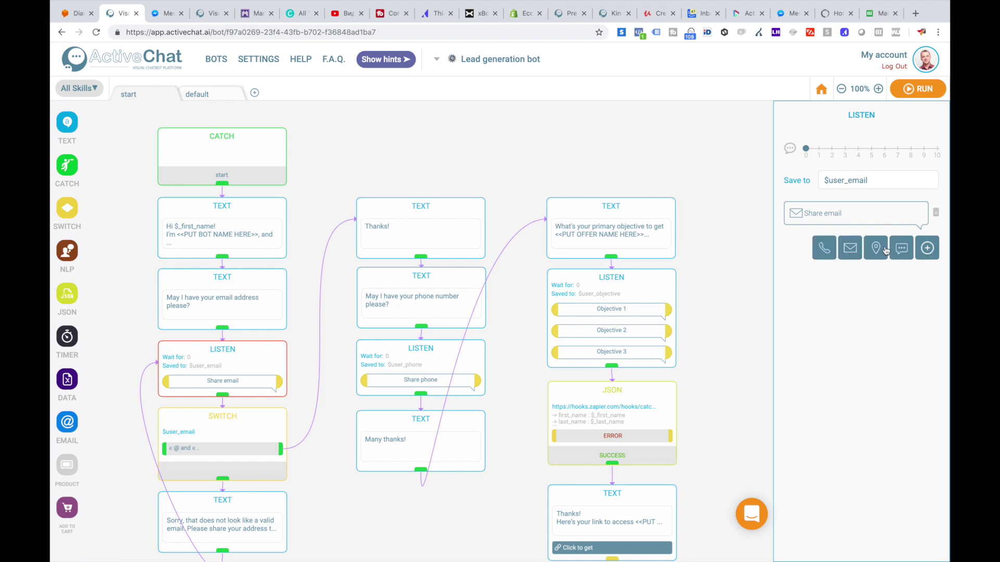
click(206, 425)
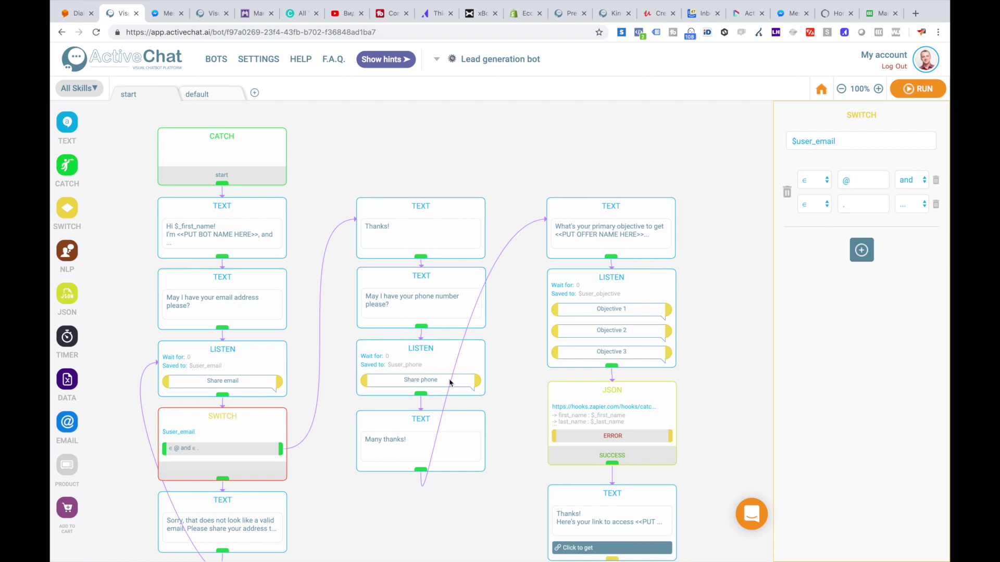
scroll(319, 468, down, 1)
click(252, 454)
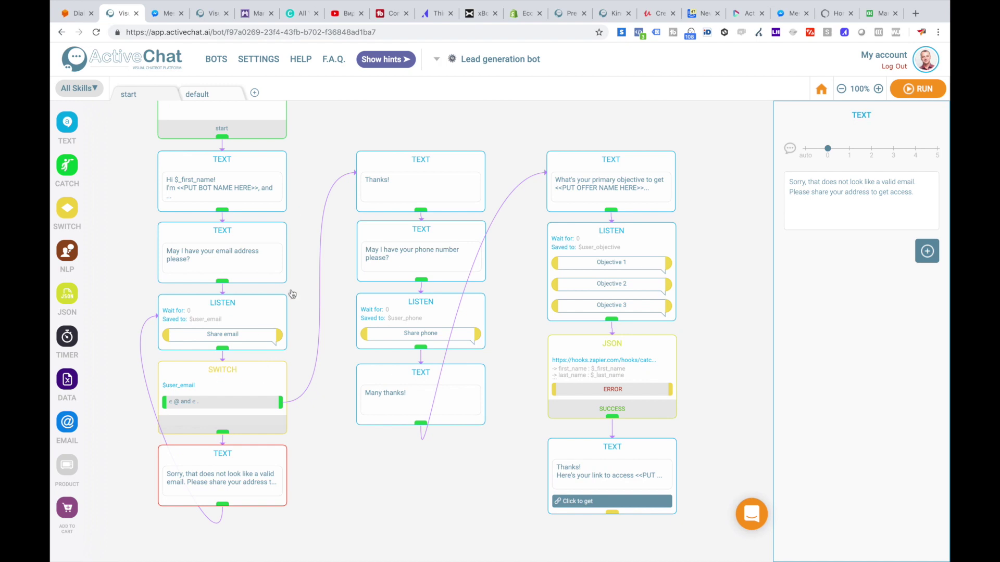
Step: Inspect the Thanks!, phone question, phone capture and Many thanks! blocks
click(415, 163)
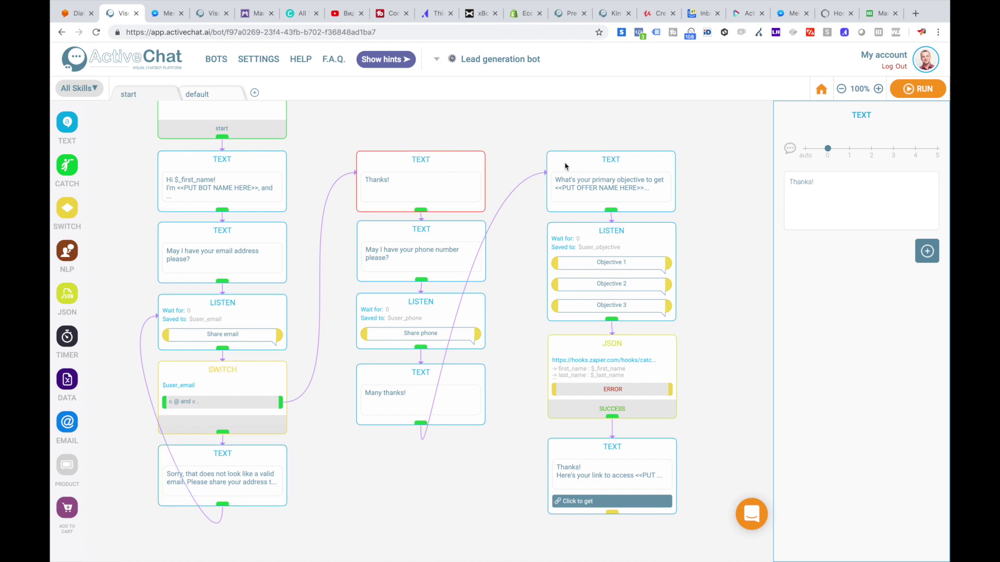
click(437, 235)
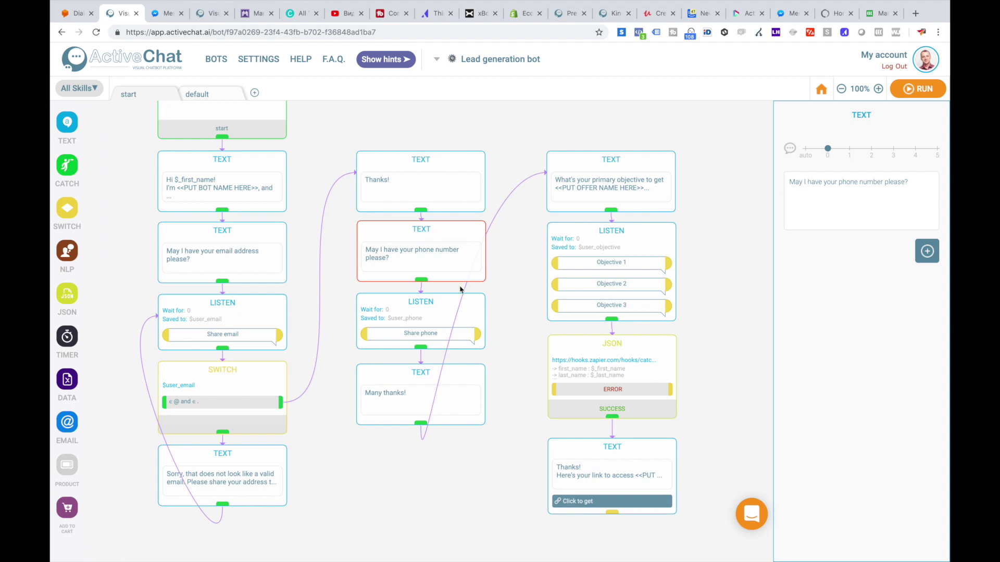
click(417, 308)
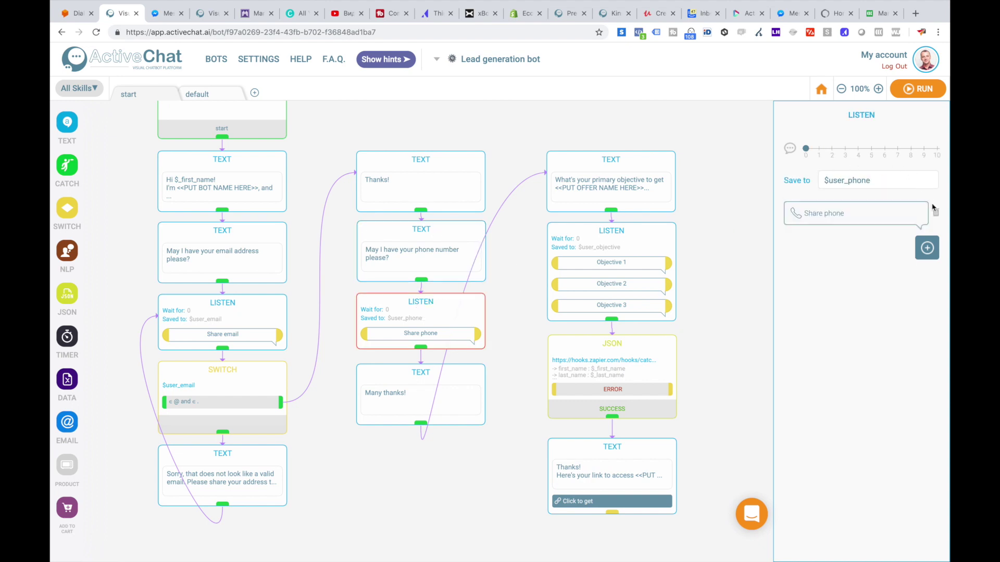
mouse_move(932, 247)
click(393, 379)
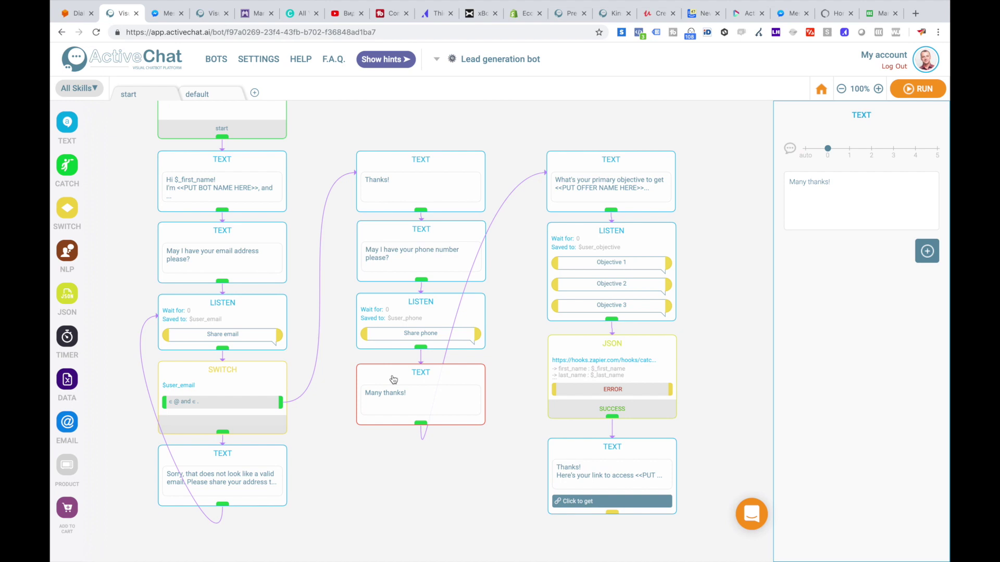
Step: Inspect the objective question and choices, then the JSON webhook's lead field mappings
click(608, 166)
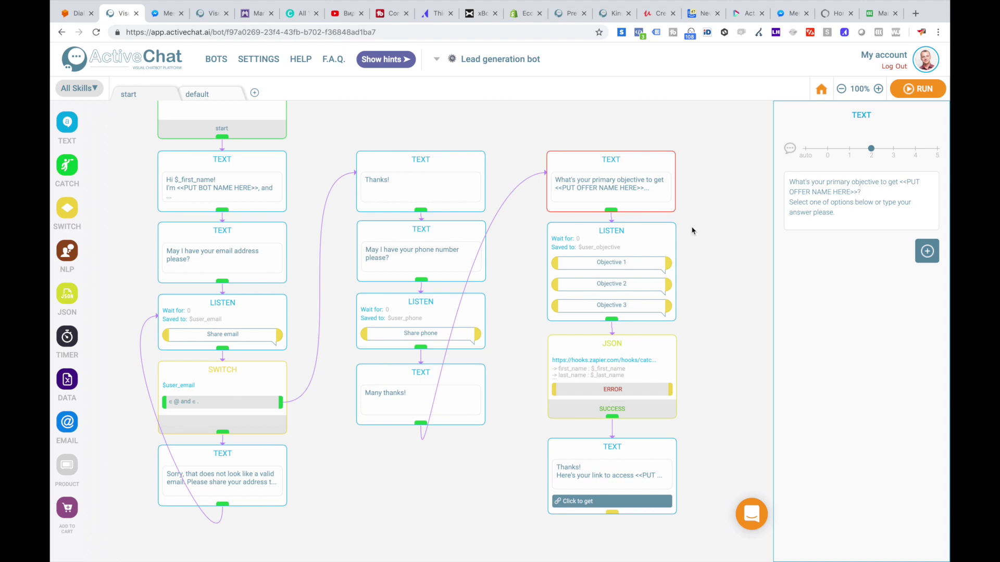
click(623, 233)
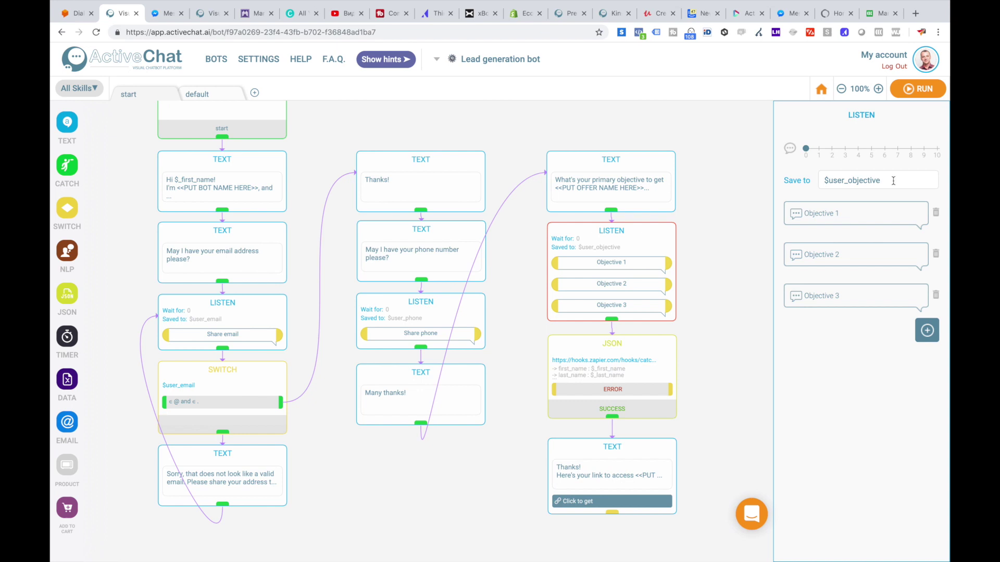
click(614, 345)
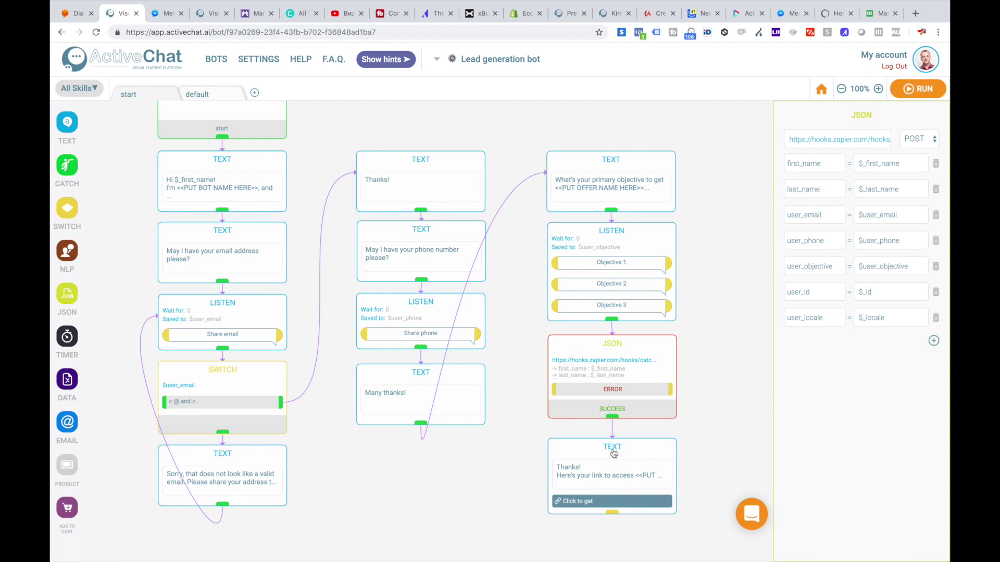
Step: Inspect the final thank-you message with its access link under the JSON block
click(629, 445)
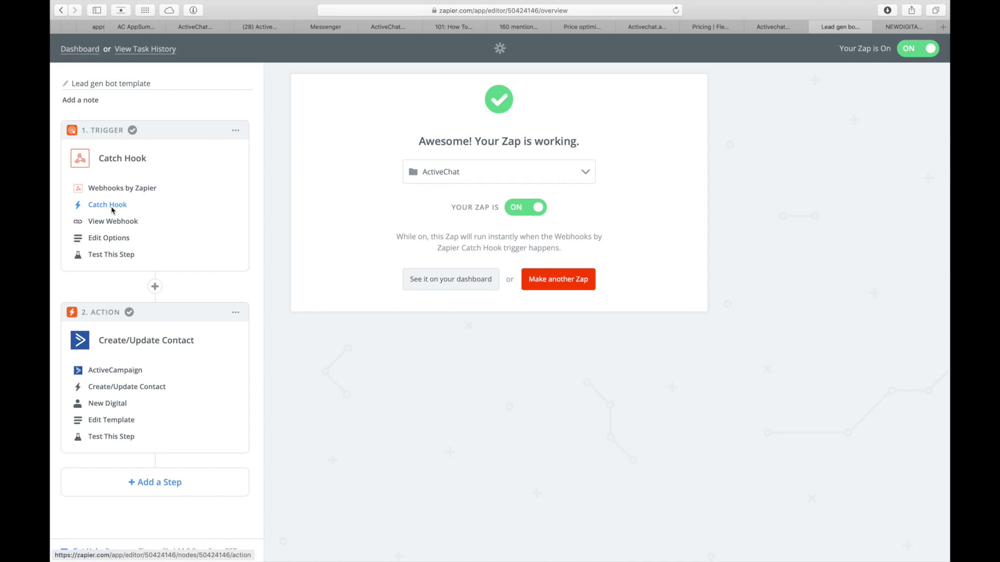
Step: Copy the Catch Hook trigger's custom webhook URL and switch back to ActiveChat
click(111, 207)
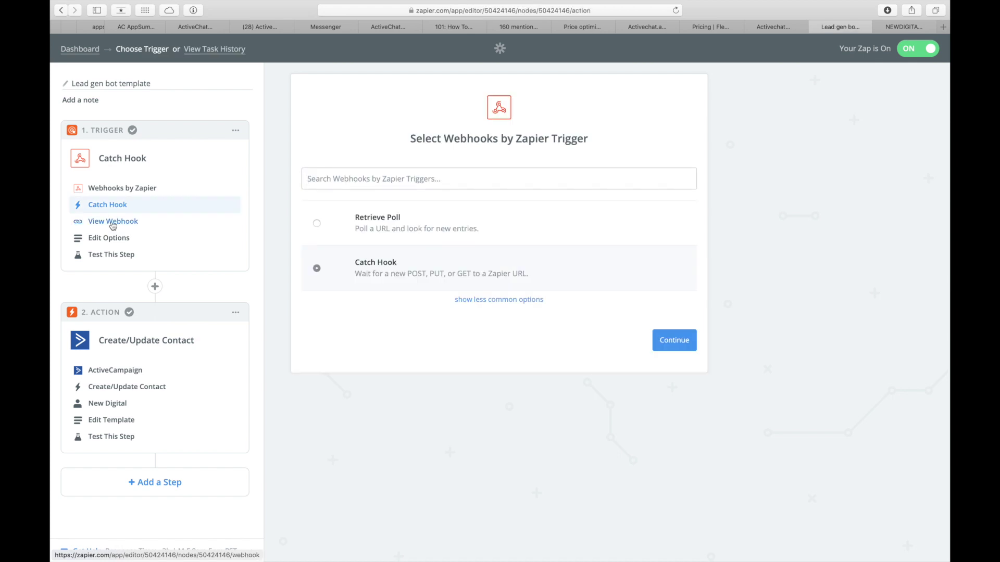
click(112, 223)
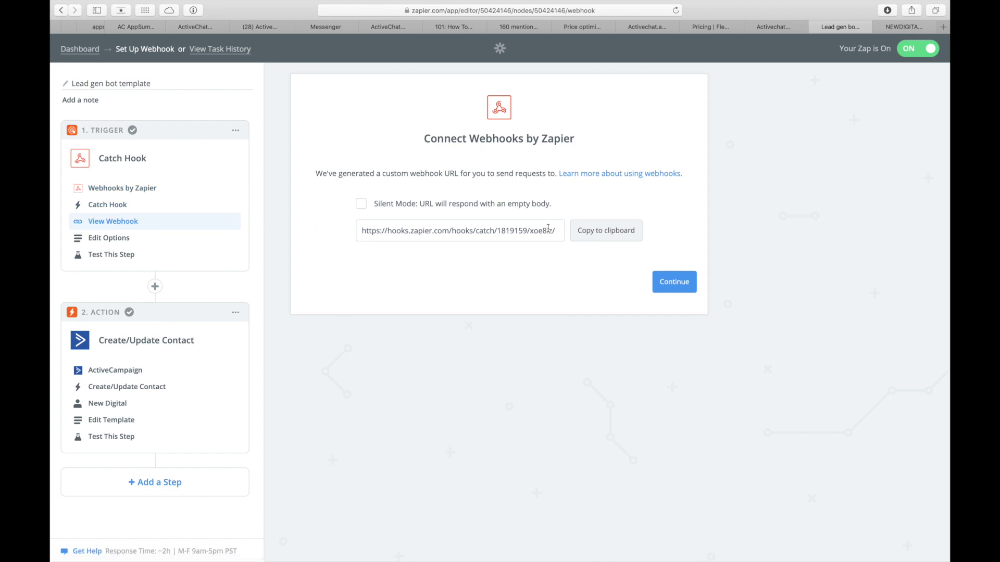
click(587, 234)
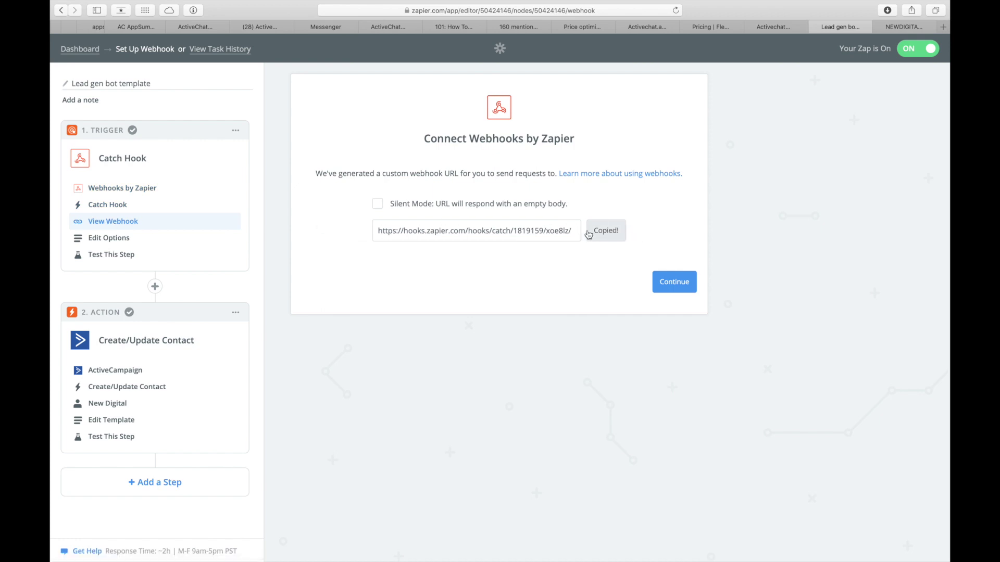
key(super+Tab)
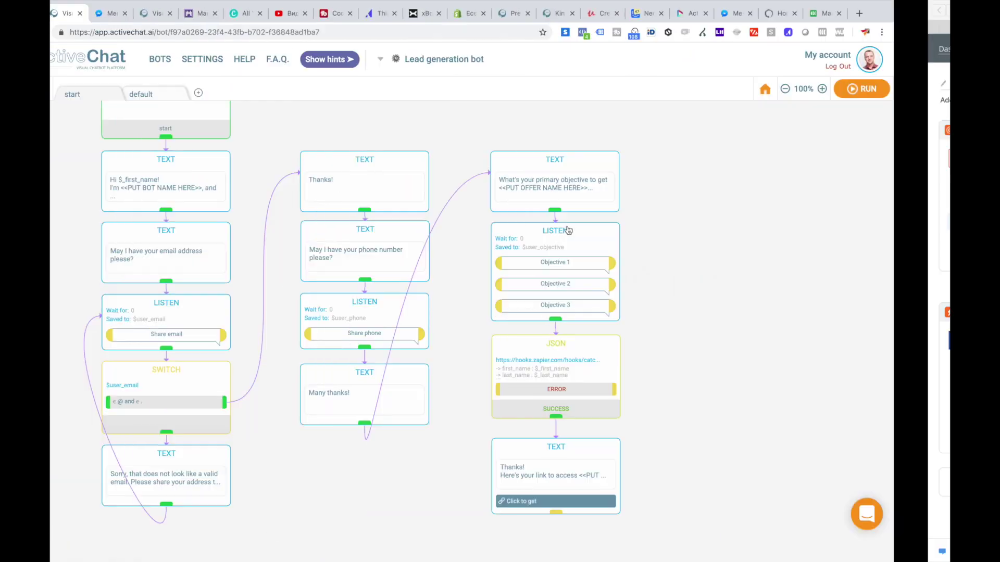
Step: Verify the JSON block's Zapier webhook URL and its lead field mappings
click(611, 345)
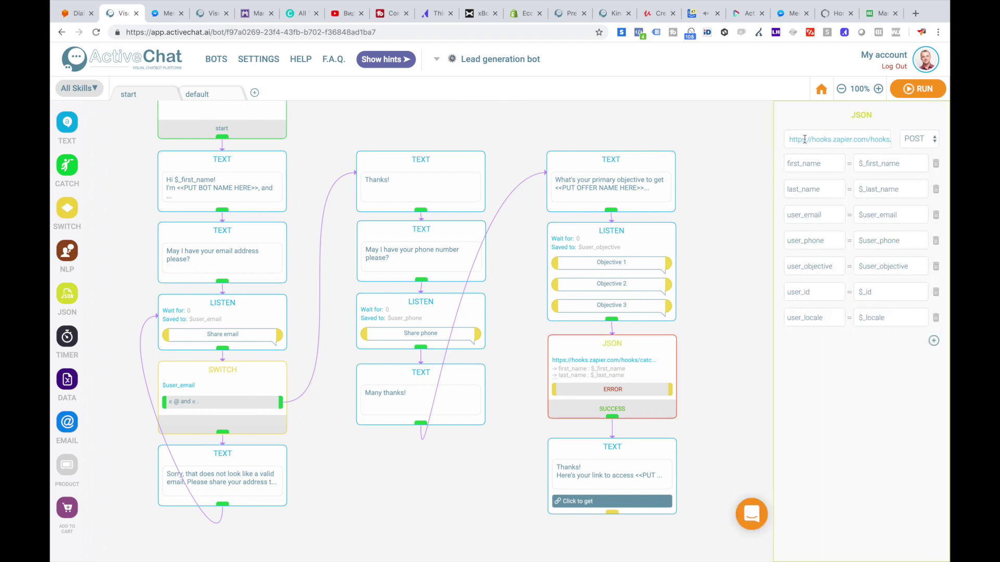
drag(804, 139, 894, 136)
click(901, 118)
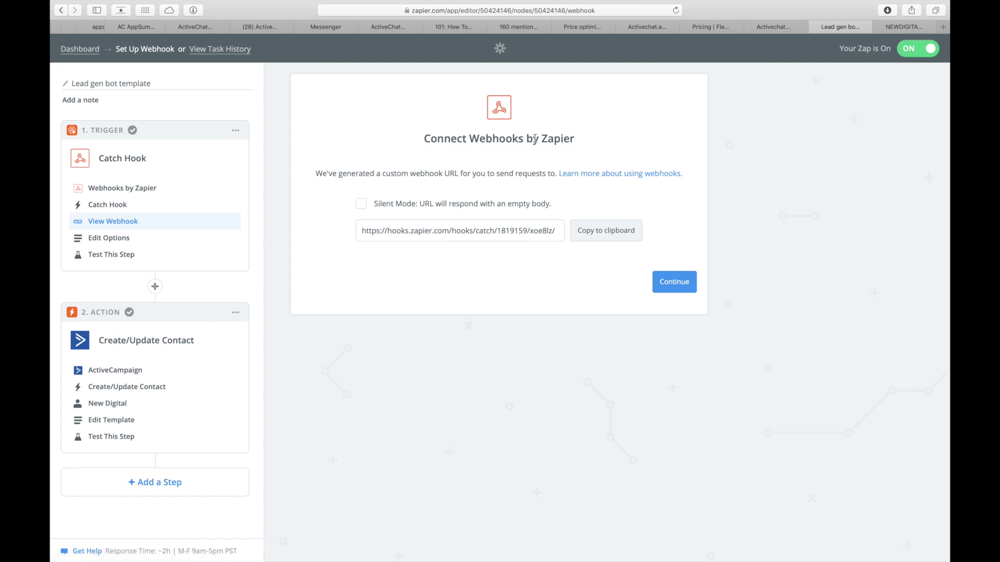
Step: Expand the Hook A sample, load newer webhook samples, then view the ActiveCampaign action app
click(109, 255)
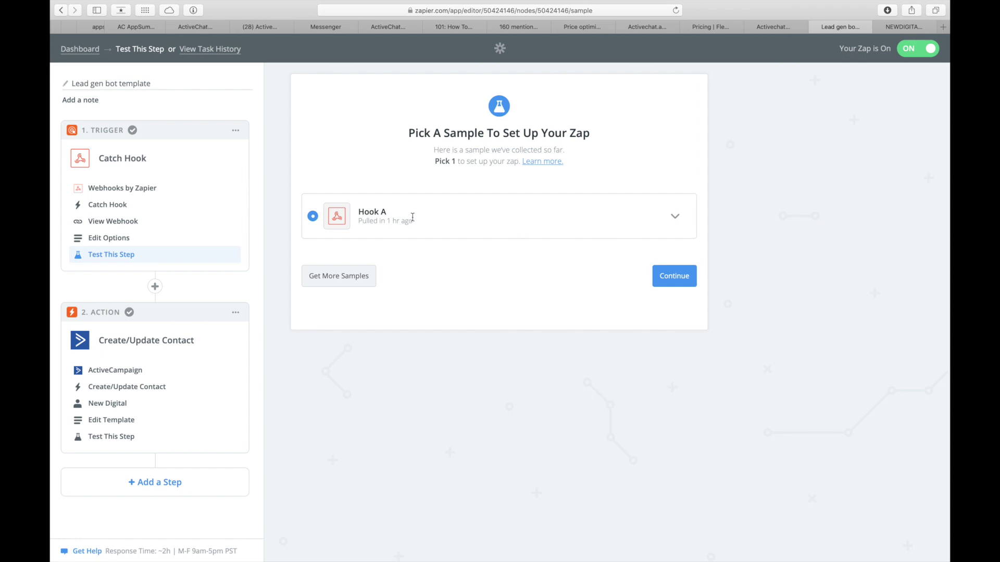
click(675, 217)
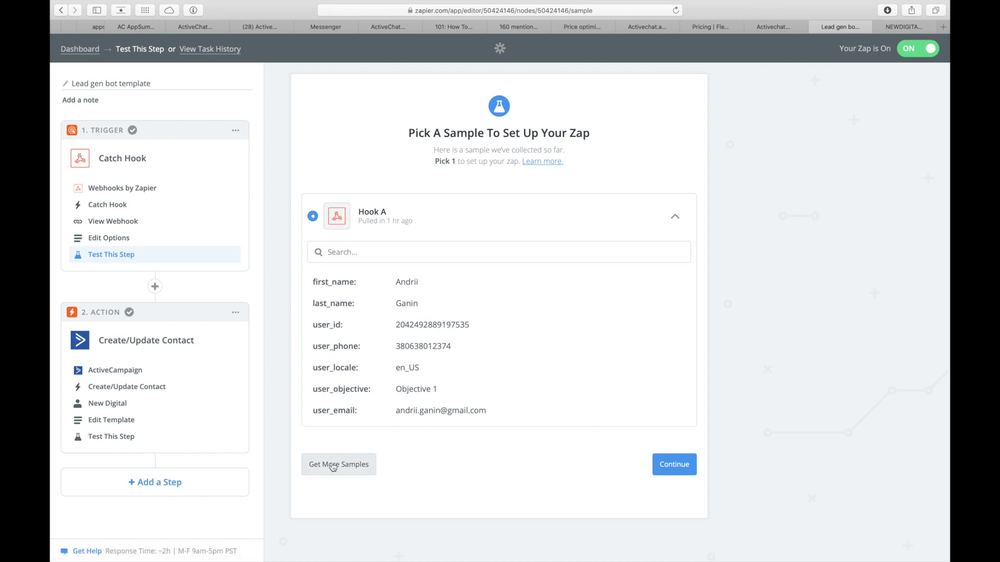
click(333, 465)
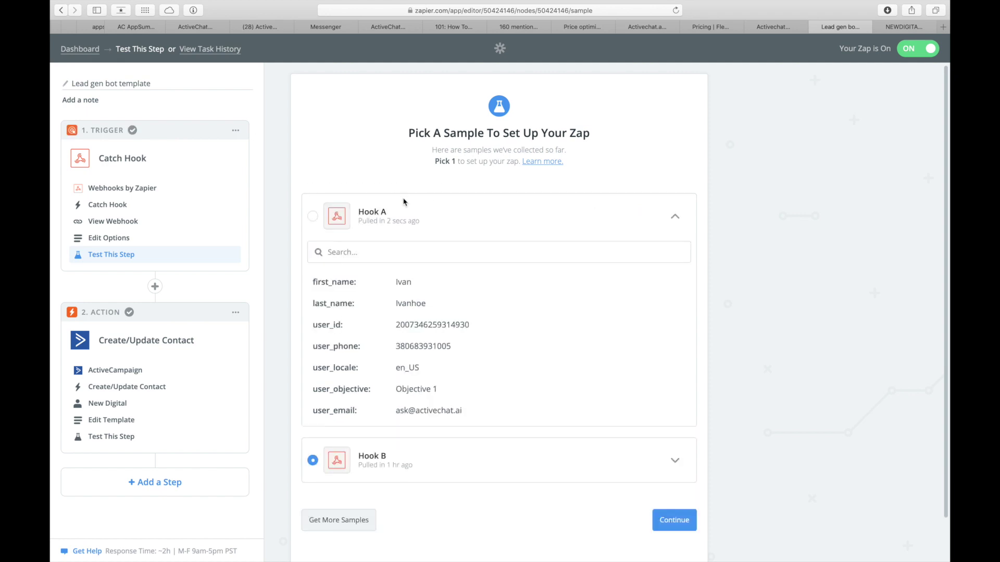
key(super+Tab)
click(119, 371)
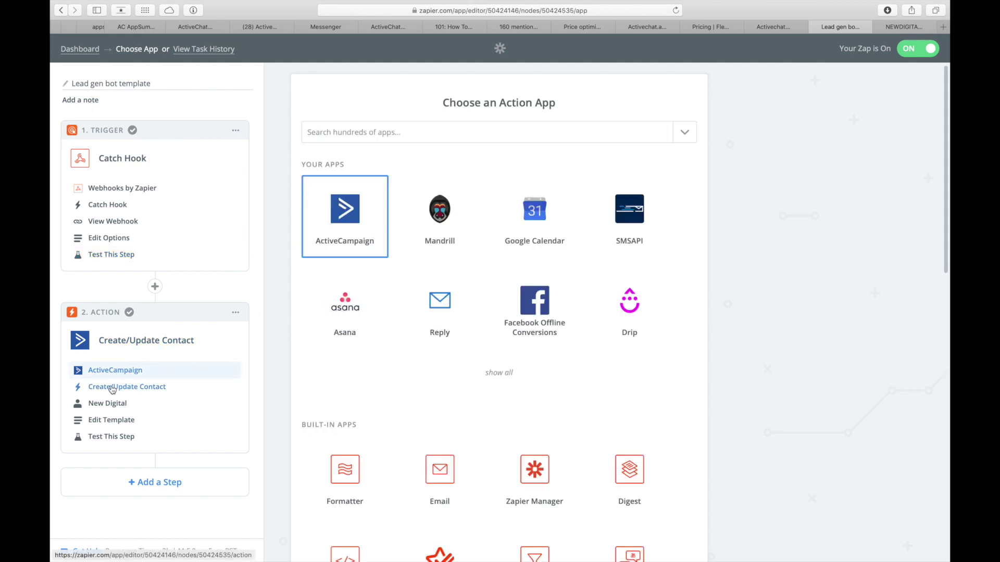
Step: Review the ActiveCampaign Create/Update Contact mapping of webhook email, name and phone, tagged chatbot_lead
click(112, 387)
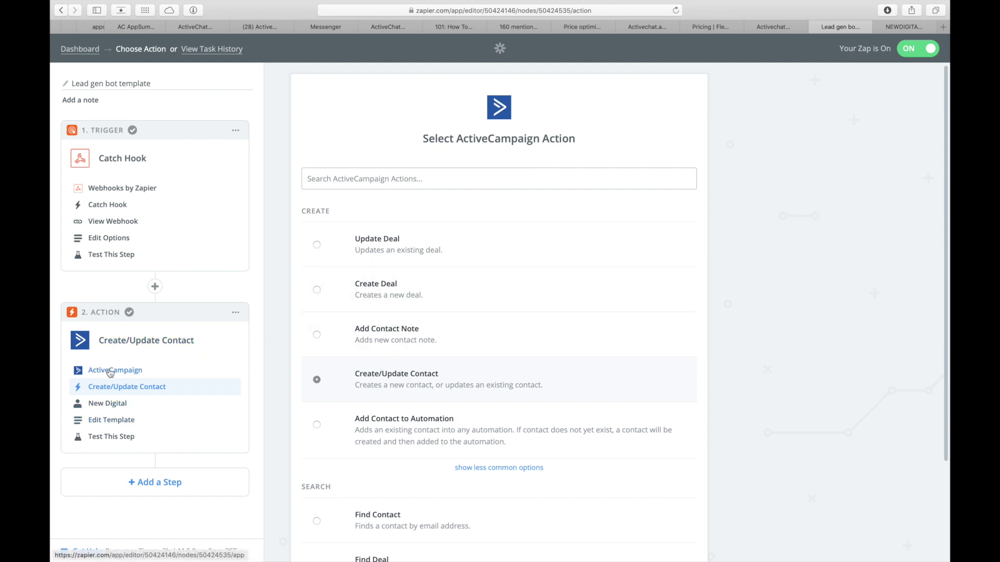
click(109, 420)
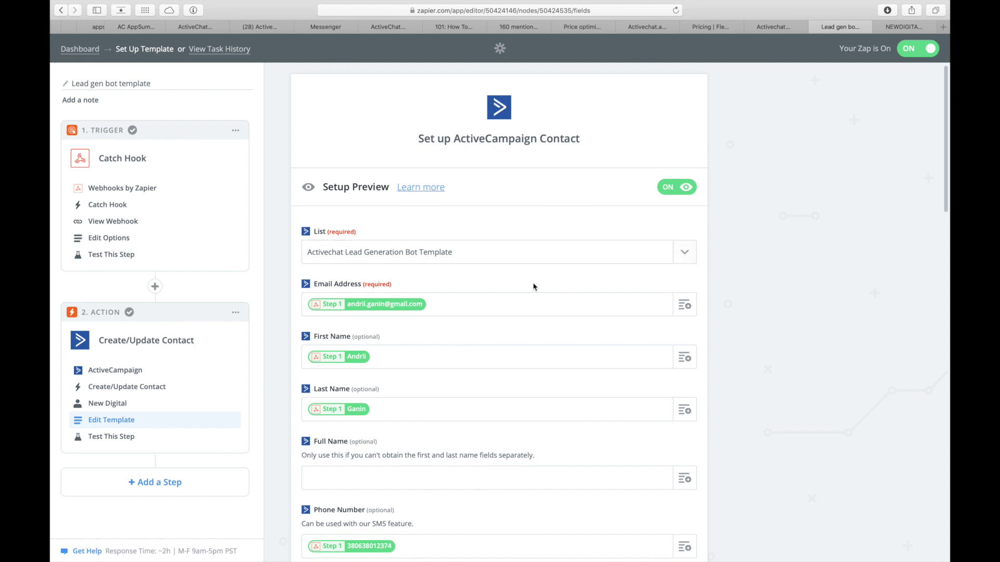
scroll(557, 284, down, 1)
scroll(556, 283, down, 5)
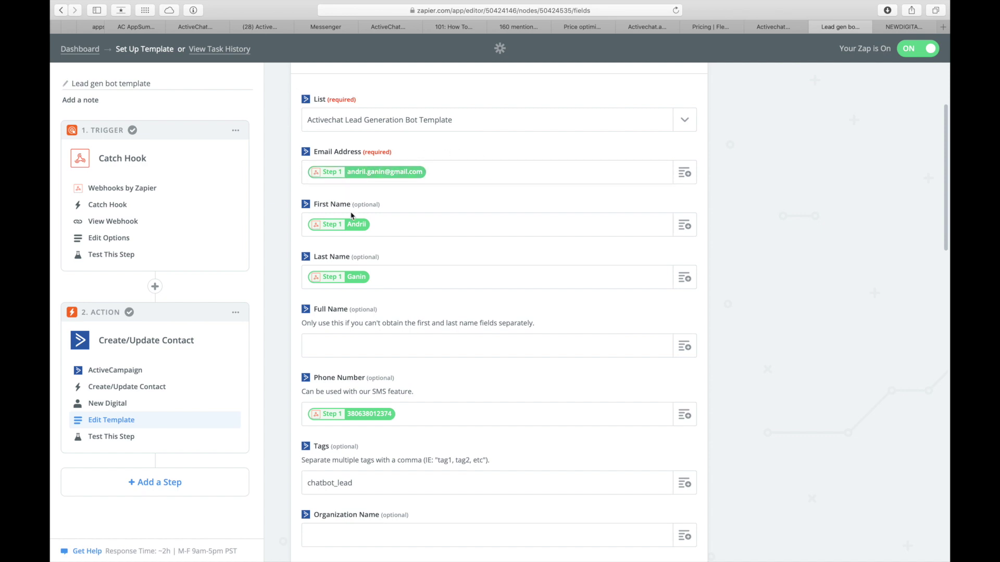
scroll(360, 294, down, 2)
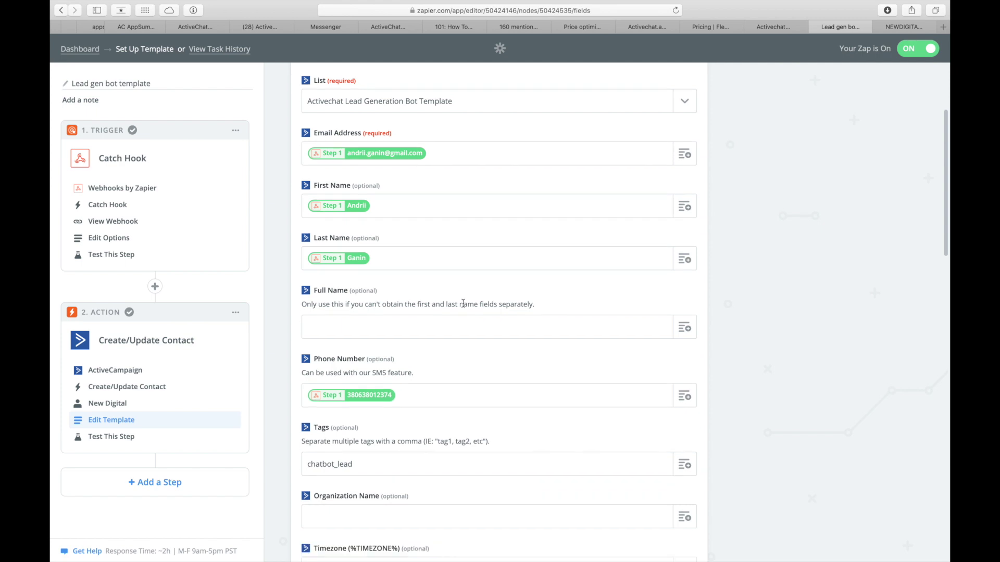
scroll(450, 354, down, 9)
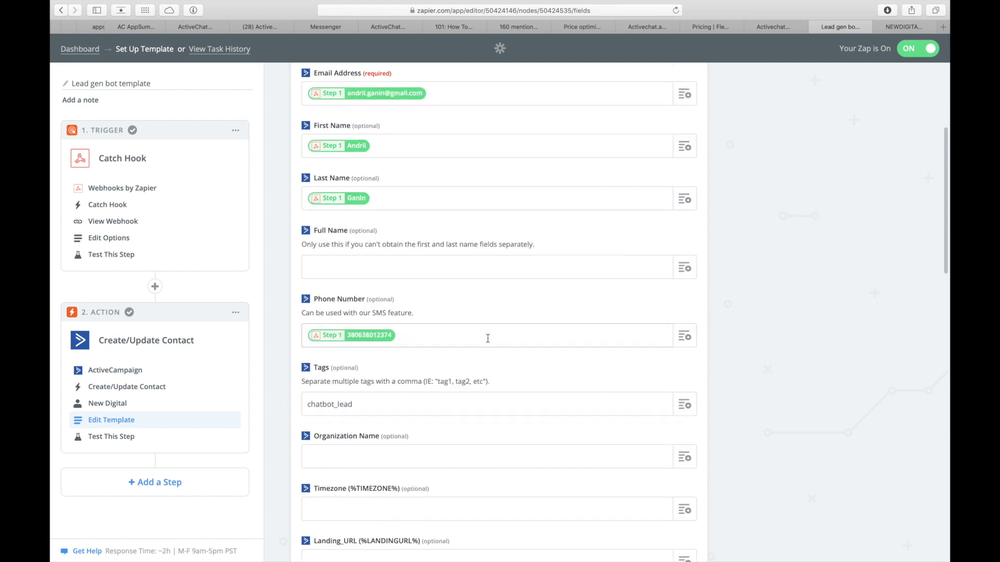
scroll(485, 307, down, 20)
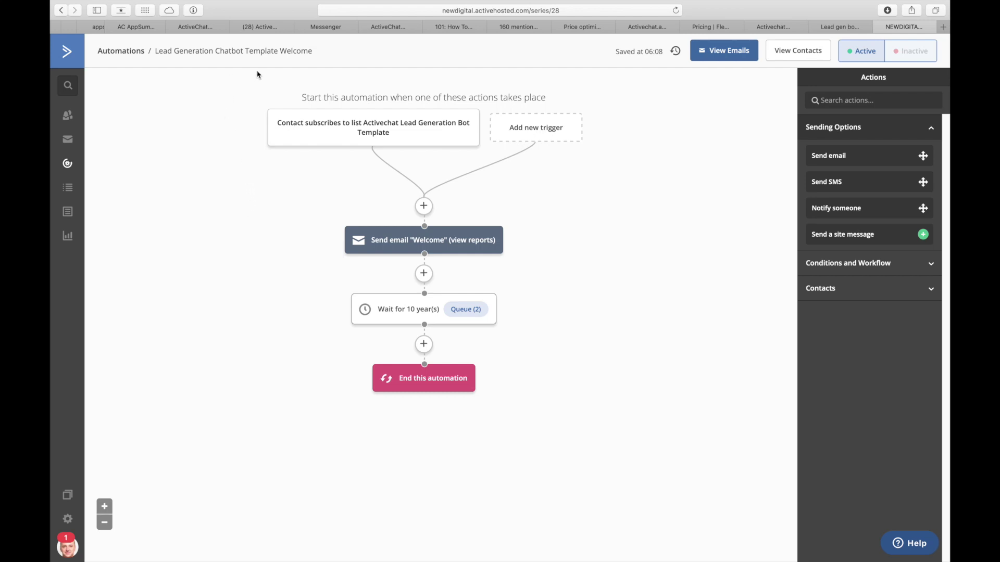
mouse_move(285, 127)
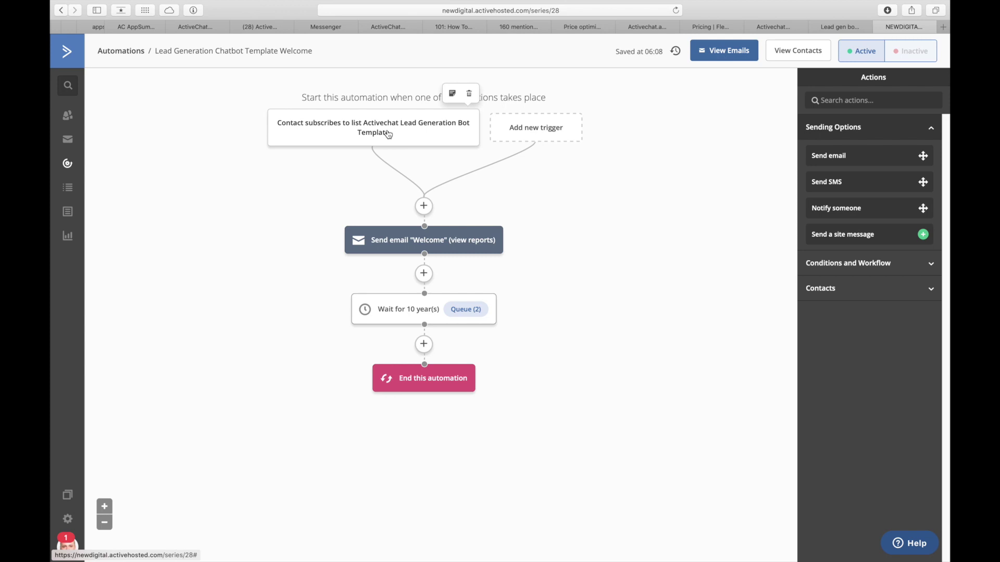
click(388, 241)
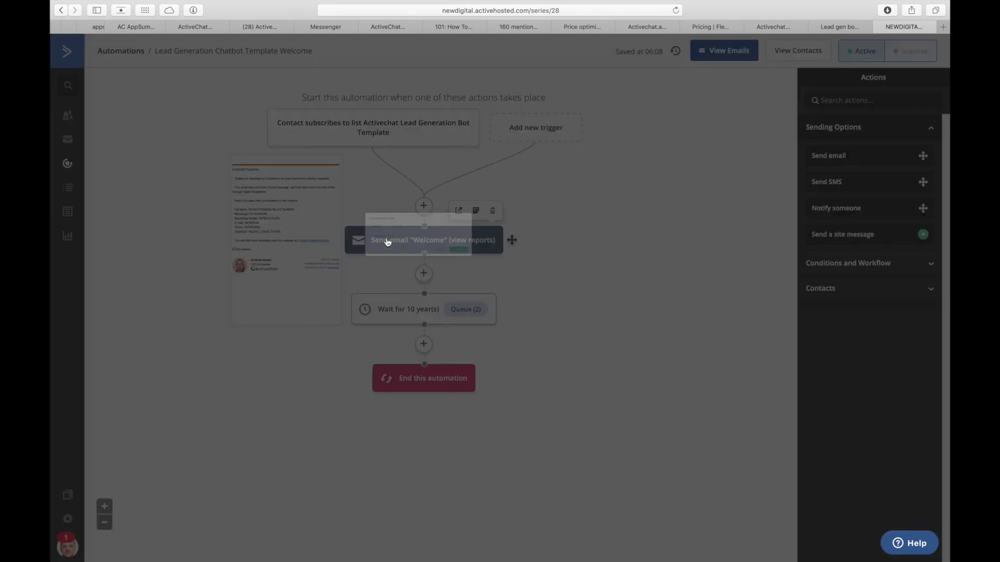
click(358, 210)
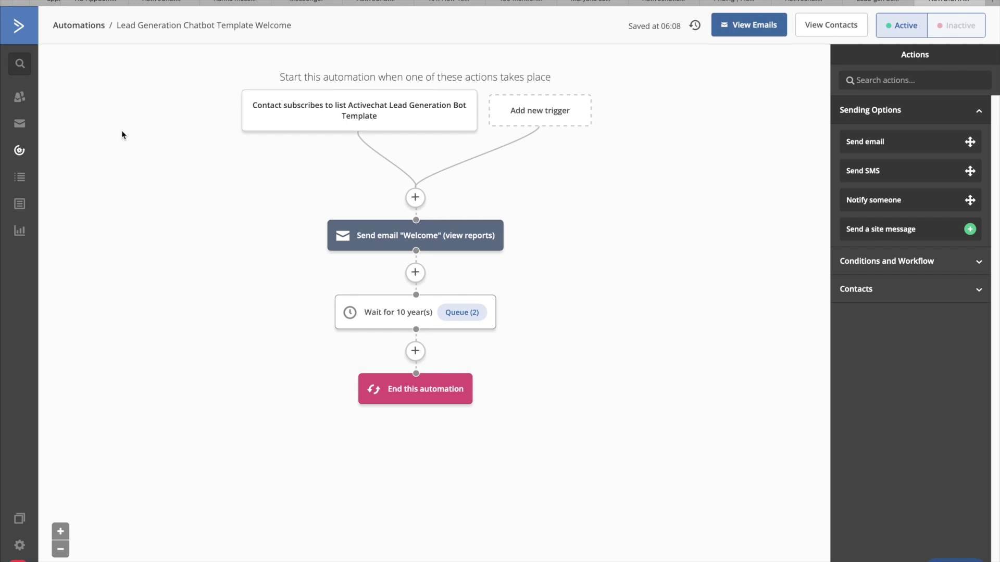
Step: Open the newest contact in the Activechat Lead Generation Bot Template list and check its details
click(24, 176)
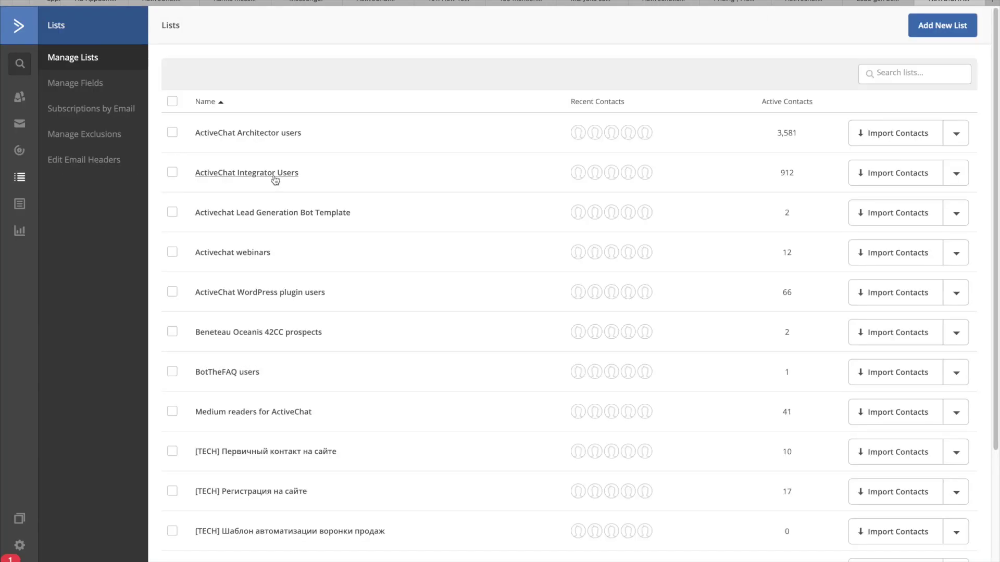
click(262, 215)
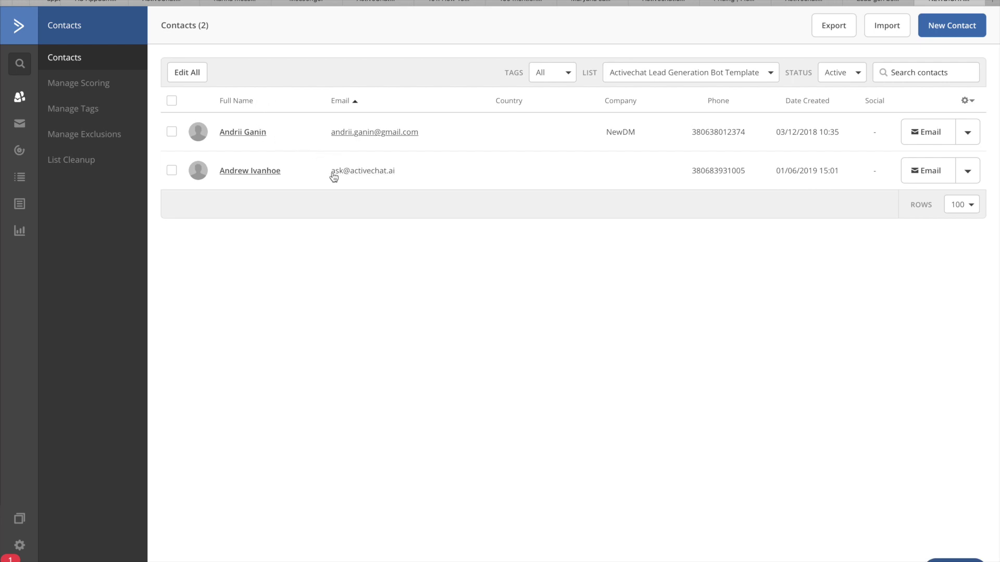
click(261, 177)
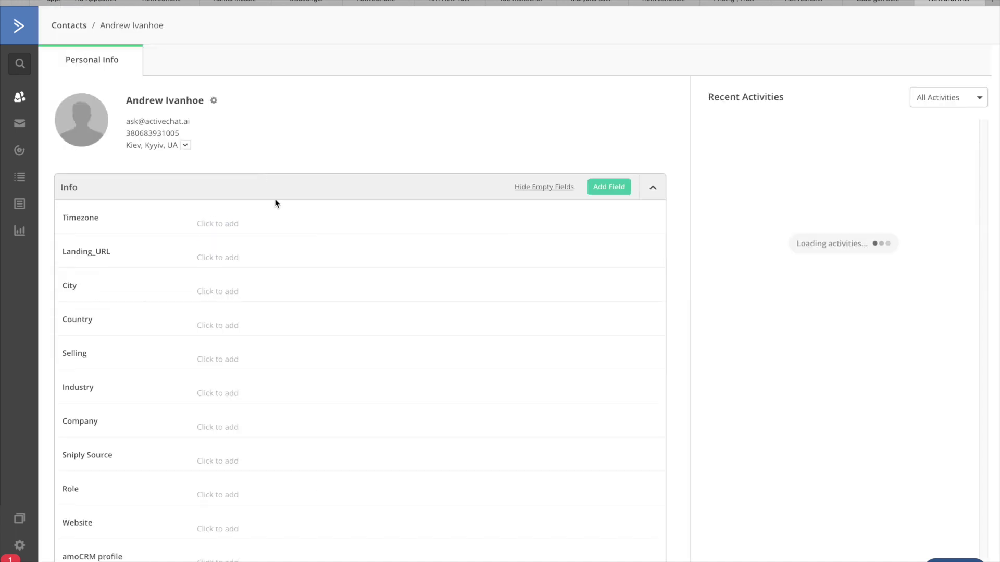
scroll(274, 250, down, 10)
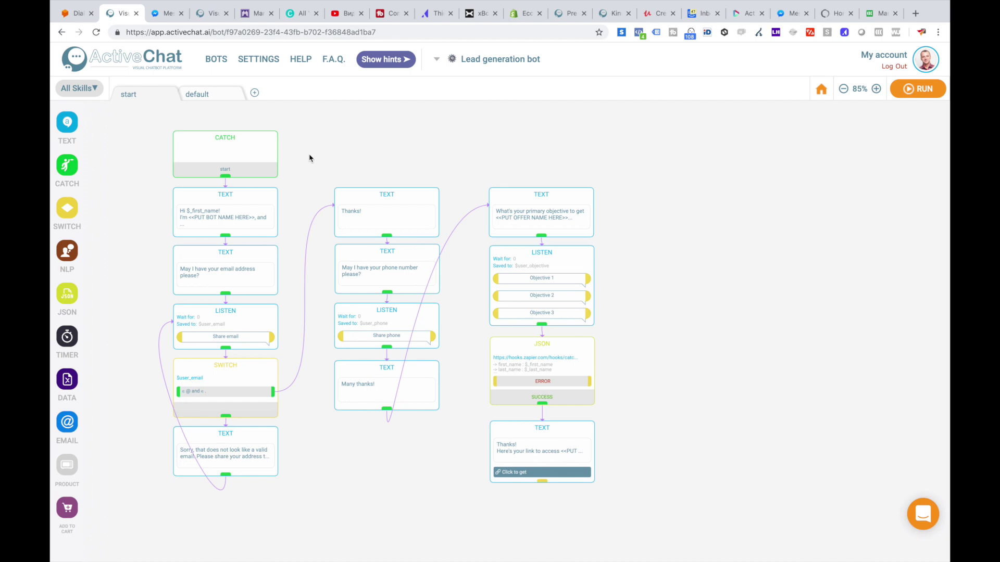
Step: View the bot's default fallback flow, then return to the Messenger chat with the bot
click(203, 99)
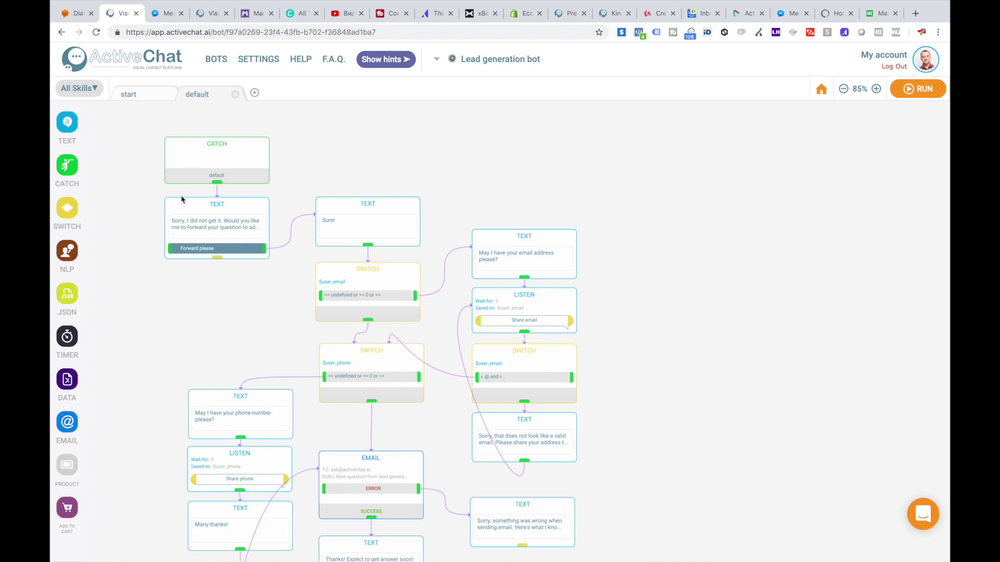
click(162, 13)
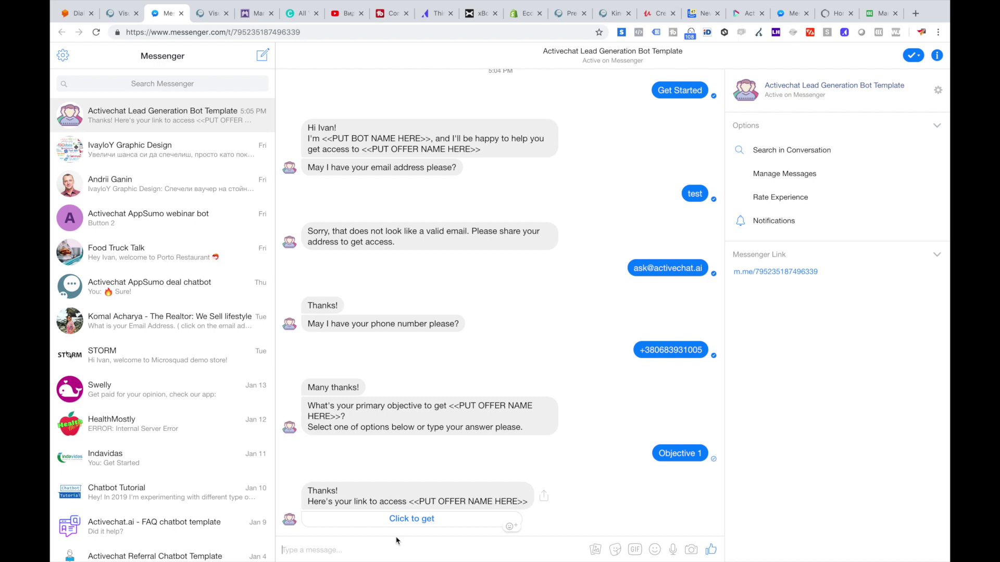
Step: Send the bot "can you help me?" in Messenger, then go back to the ActiveChat editor
text(can you help me?)
key(Return)
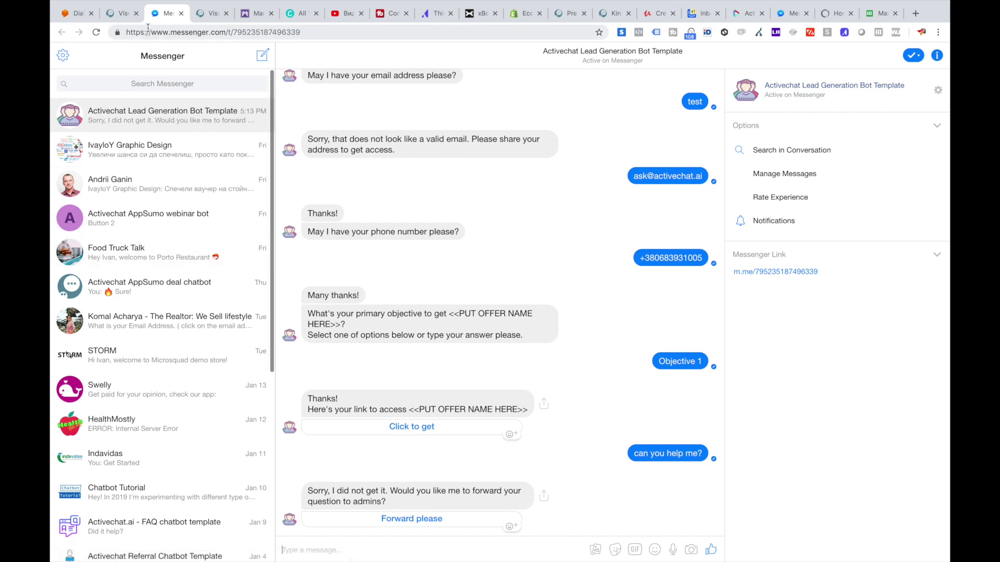
click(121, 15)
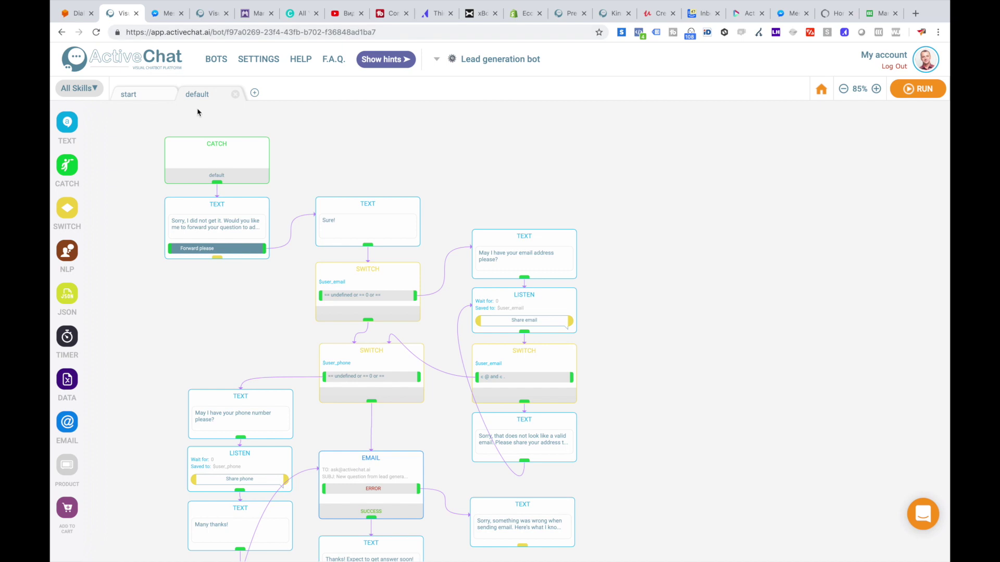
Step: Inspect the fallback message, the Sure! reply, and the $user_email undefined-or-0 SWITCH check
click(210, 209)
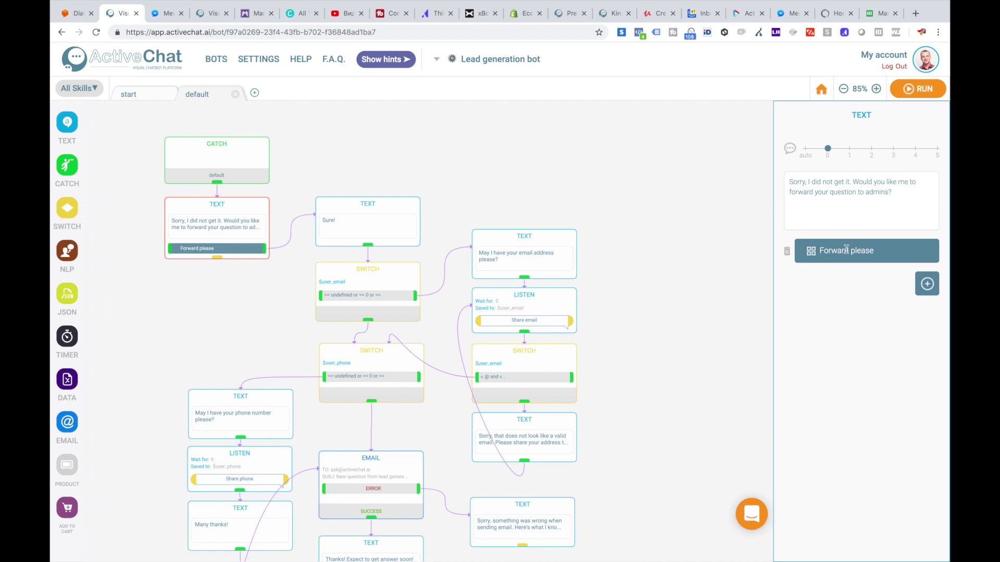
drag(487, 174, 438, 152)
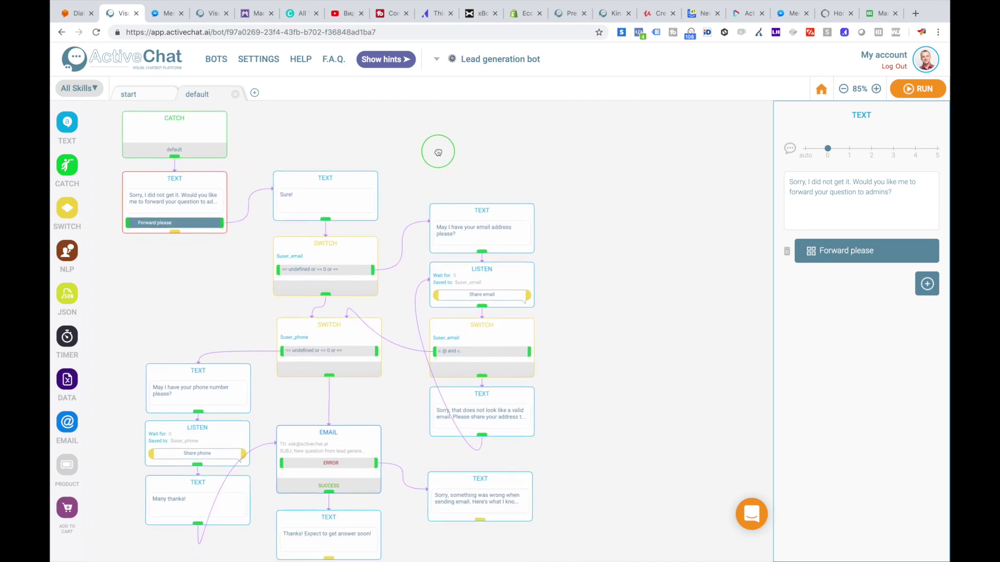
click(317, 184)
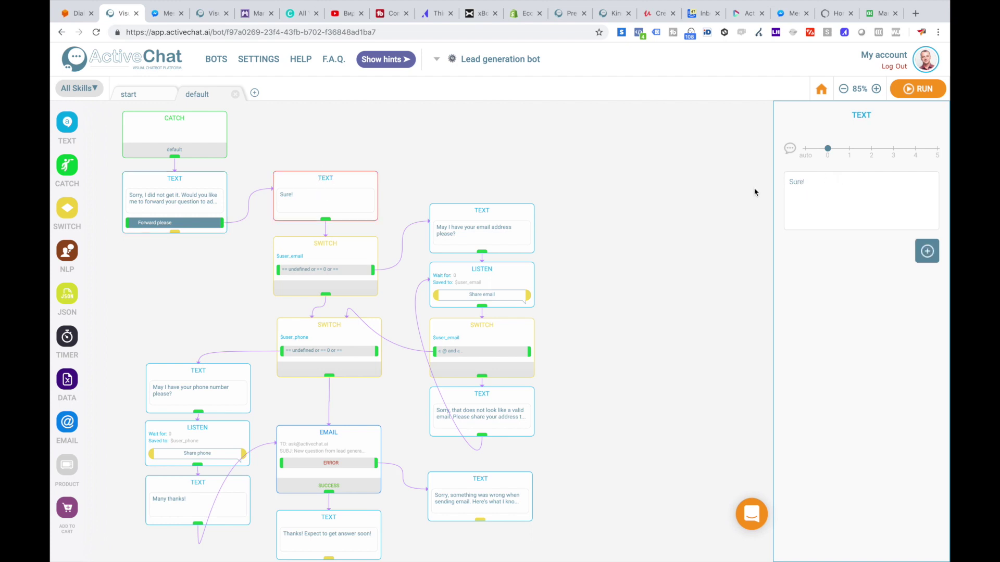
click(332, 251)
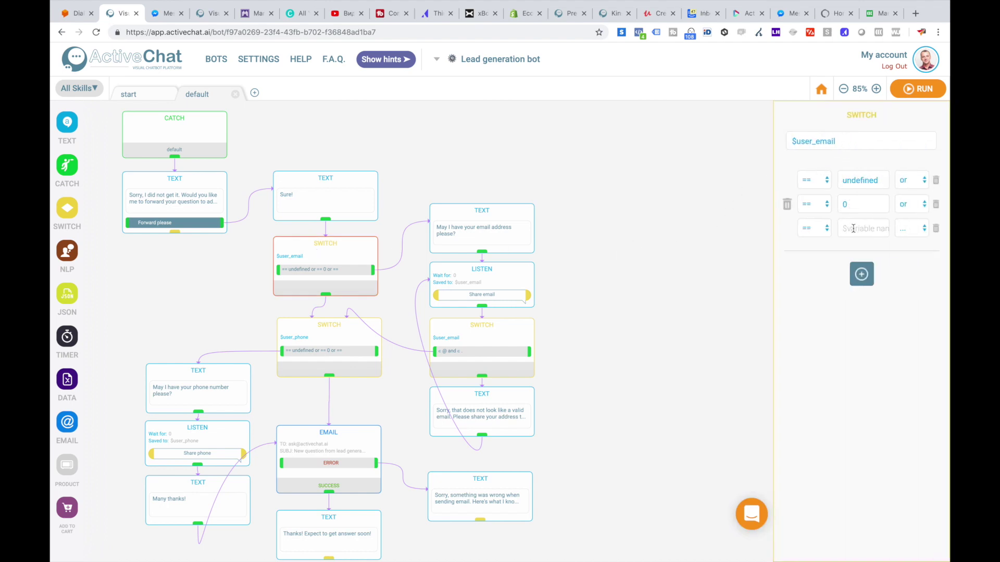
click(469, 217)
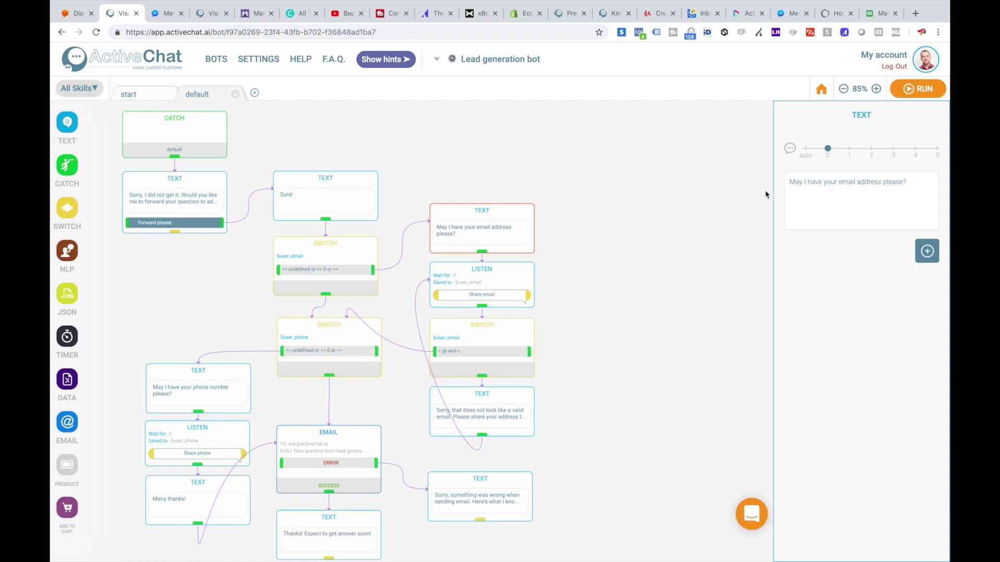
click(483, 277)
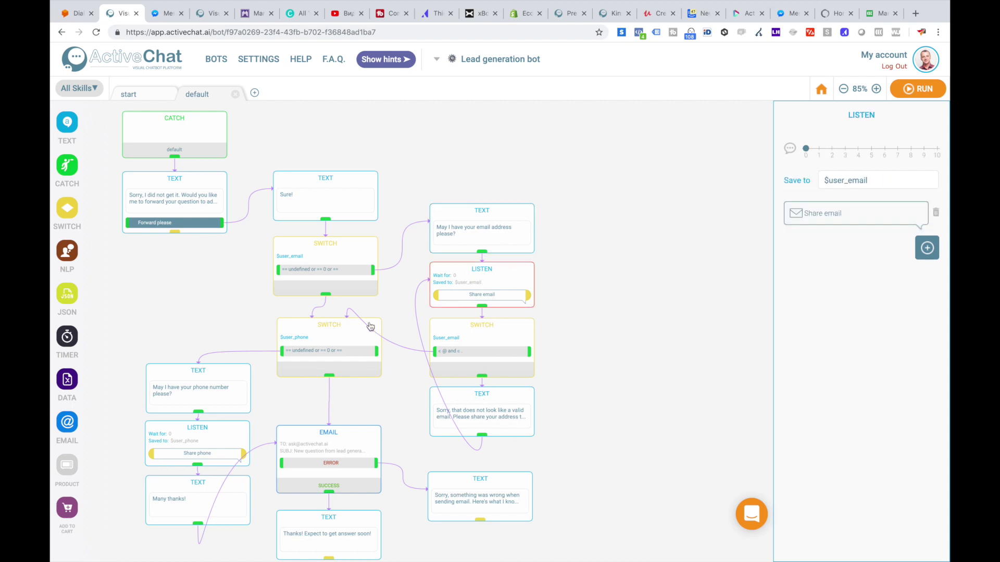
click(330, 331)
click(234, 325)
drag(234, 325, 230, 273)
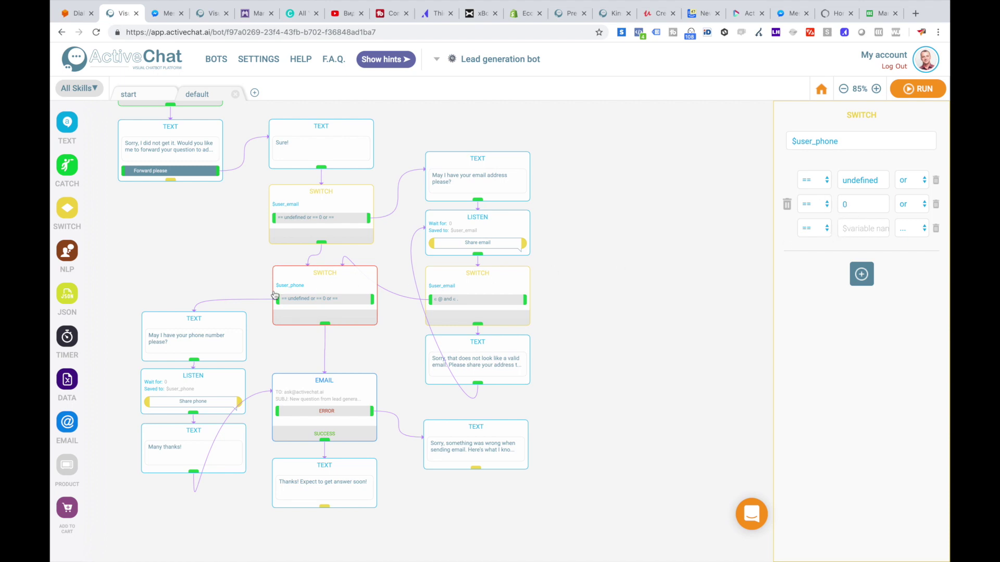
click(208, 328)
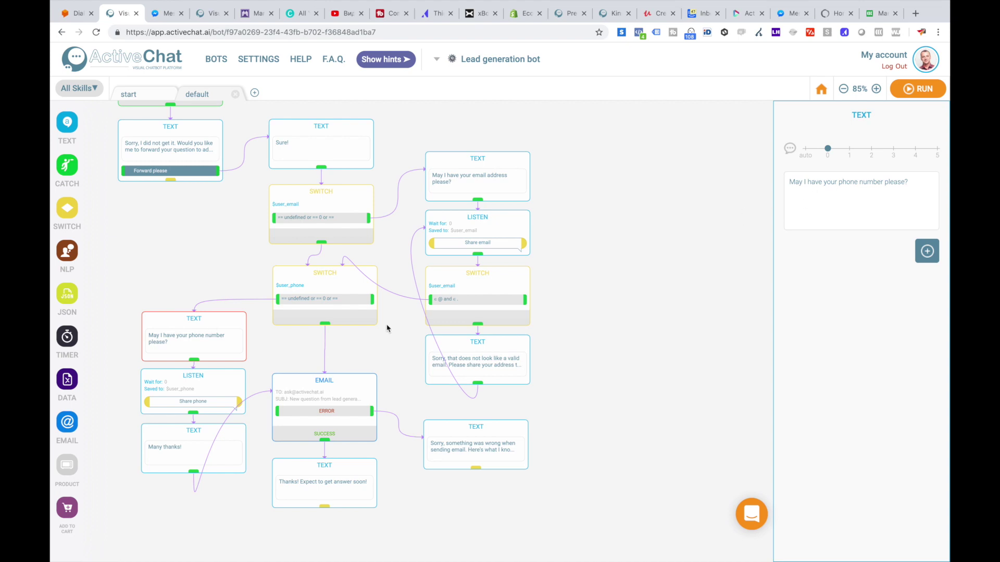
Step: Check the email block's recipient address, then ask the Messenger bot to forward the question to admins
click(305, 385)
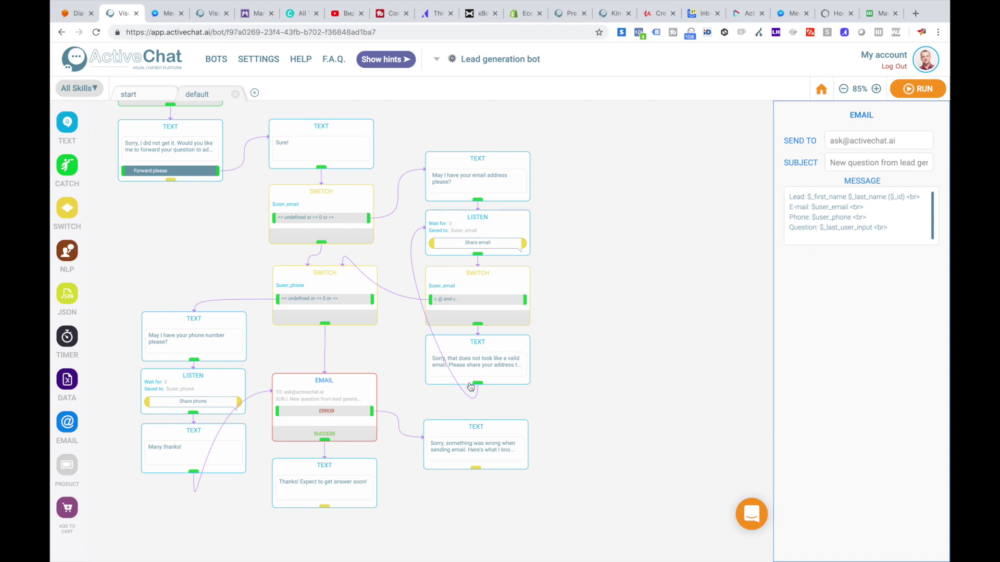
drag(831, 141, 899, 142)
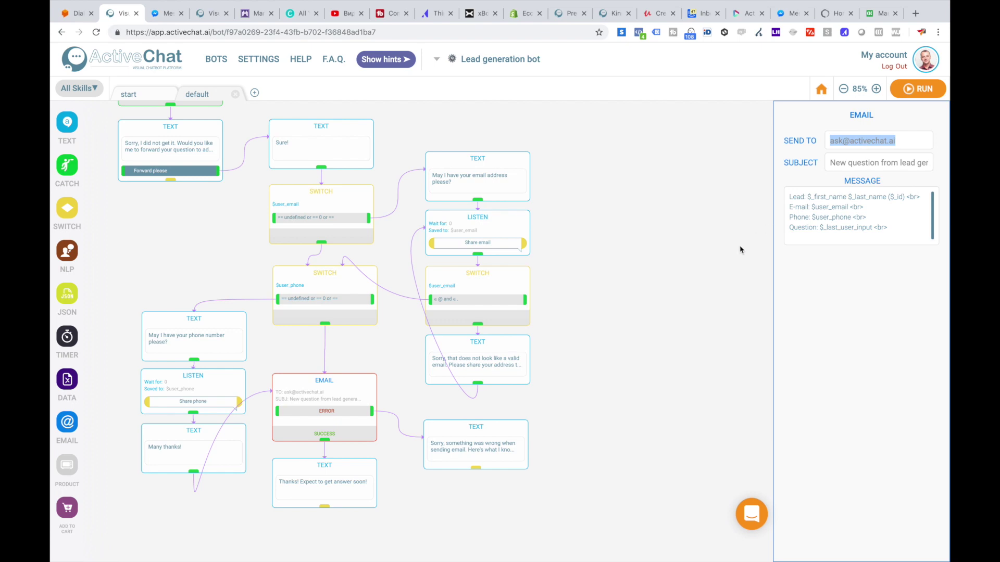
key(ctrl+Tab)
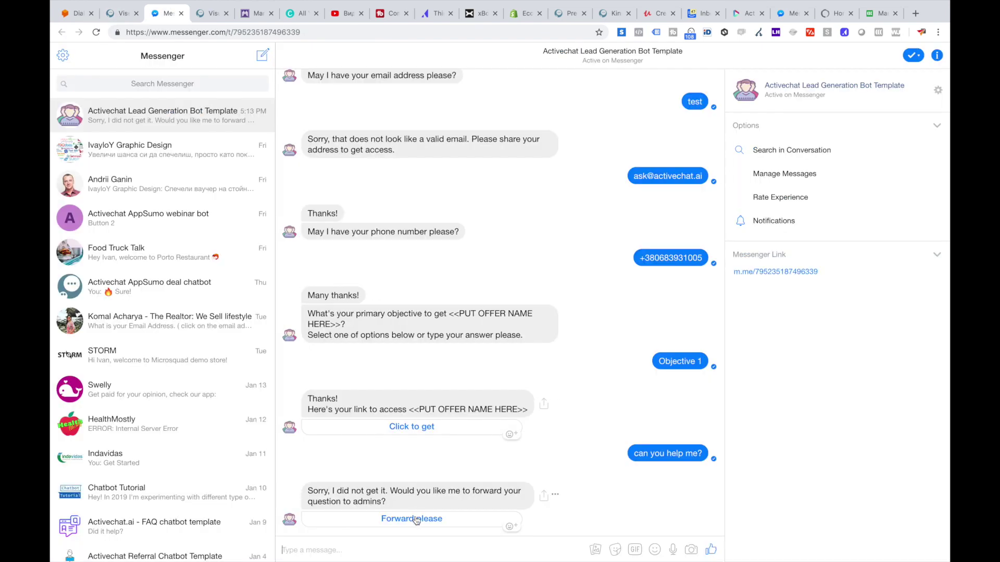
click(415, 519)
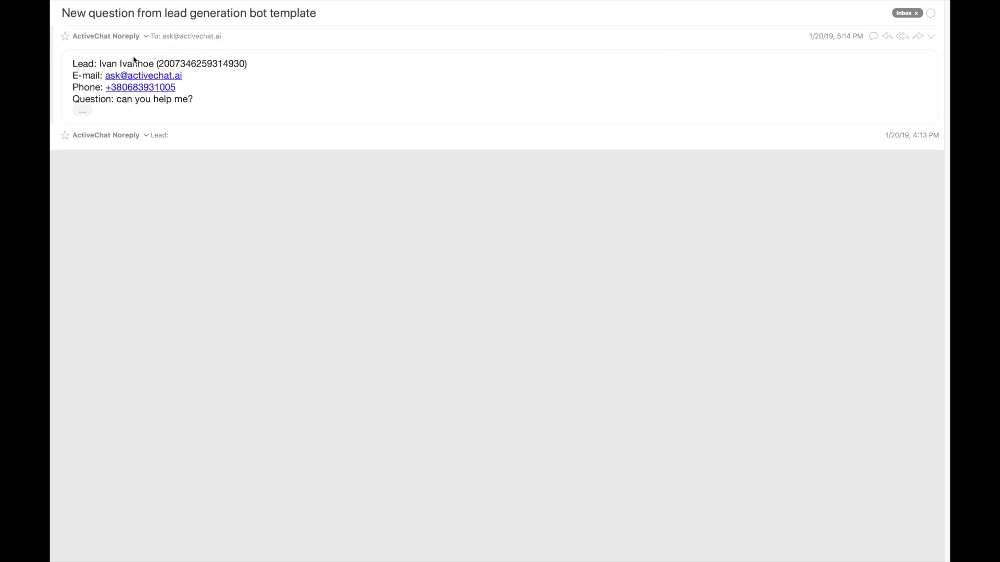
Step: Return from the Mail app to the Messenger test conversation in the browser
key(super+Tab)
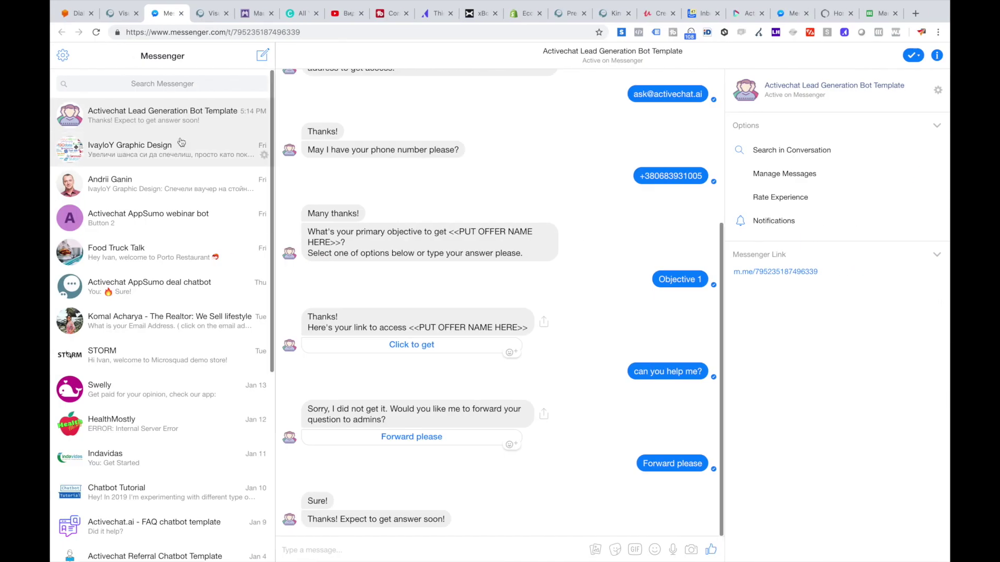
Step: Go back to the ActiveChat flow editor and bring the top of the start skill into view
click(119, 13)
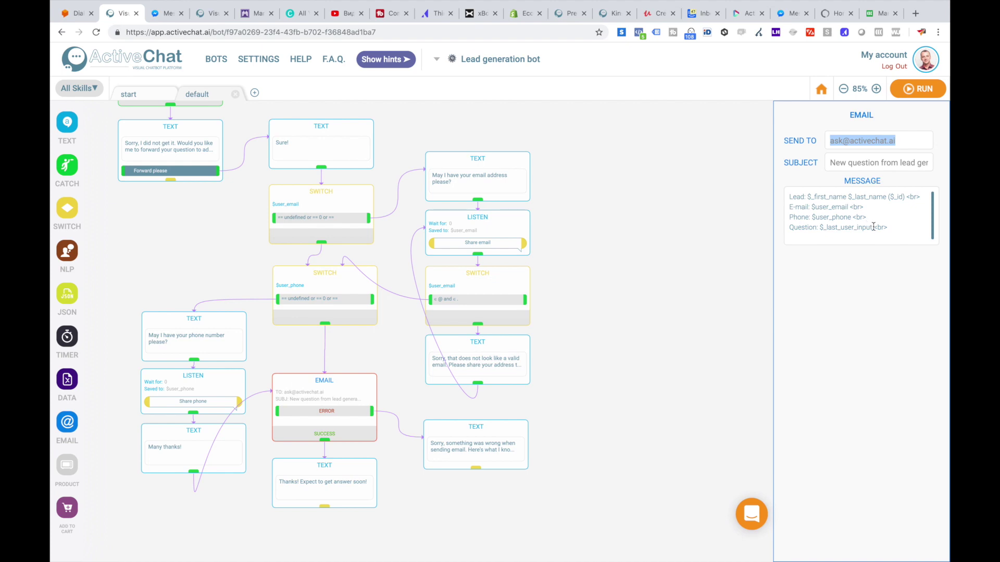
drag(618, 198, 630, 254)
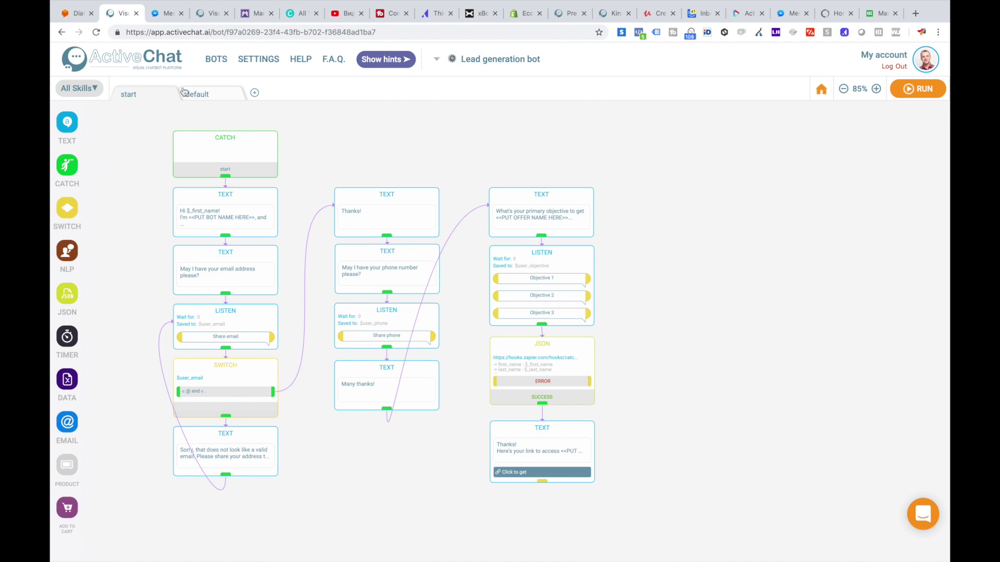
click(207, 96)
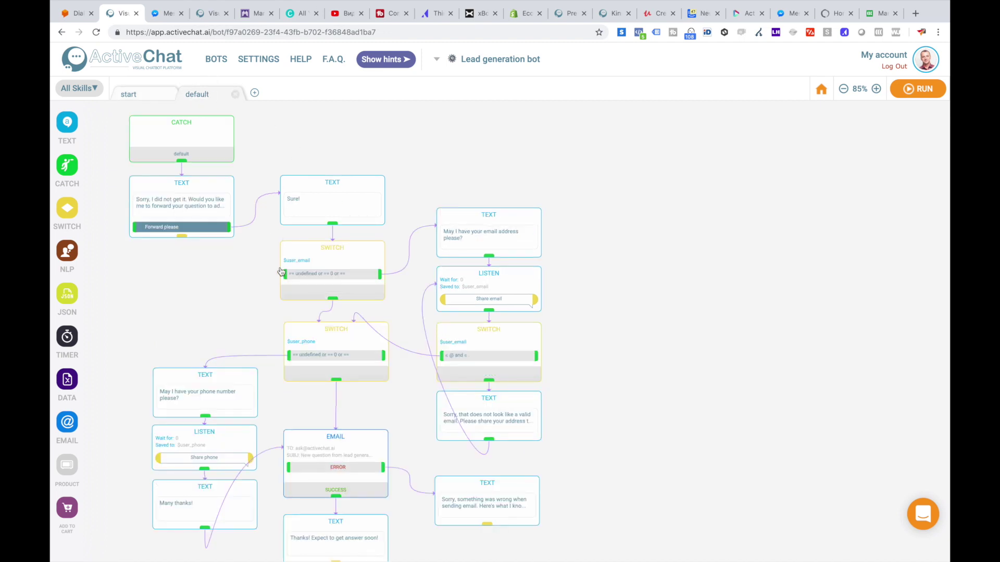
click(339, 448)
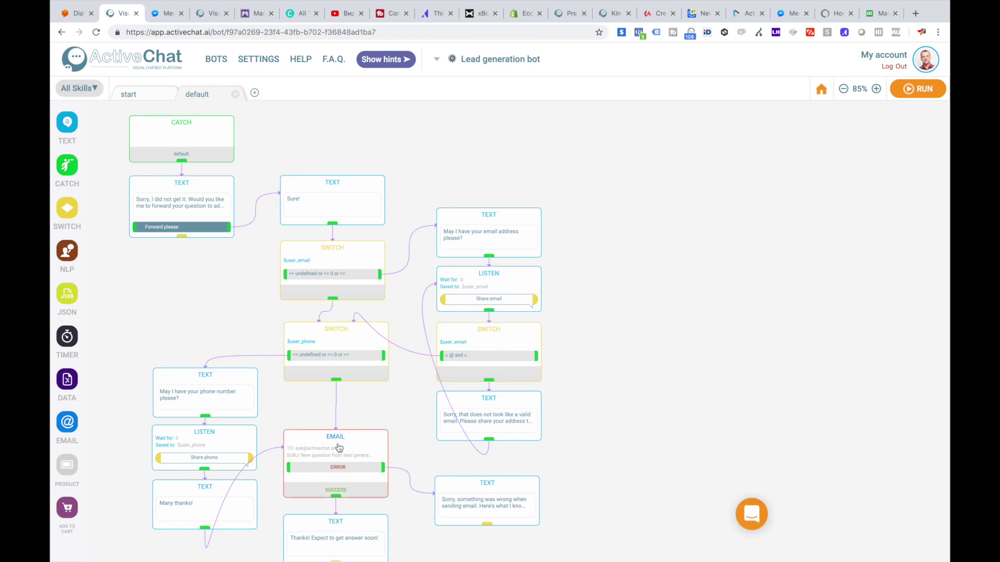